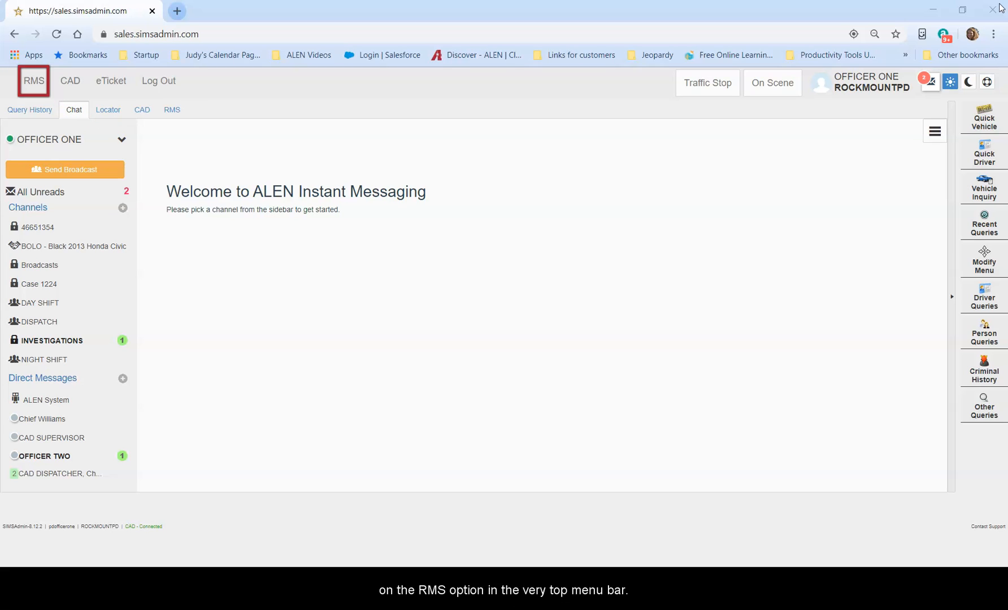
- Generate a new RMS case of type Offense from the active cases in My Work
left_click(34, 81)
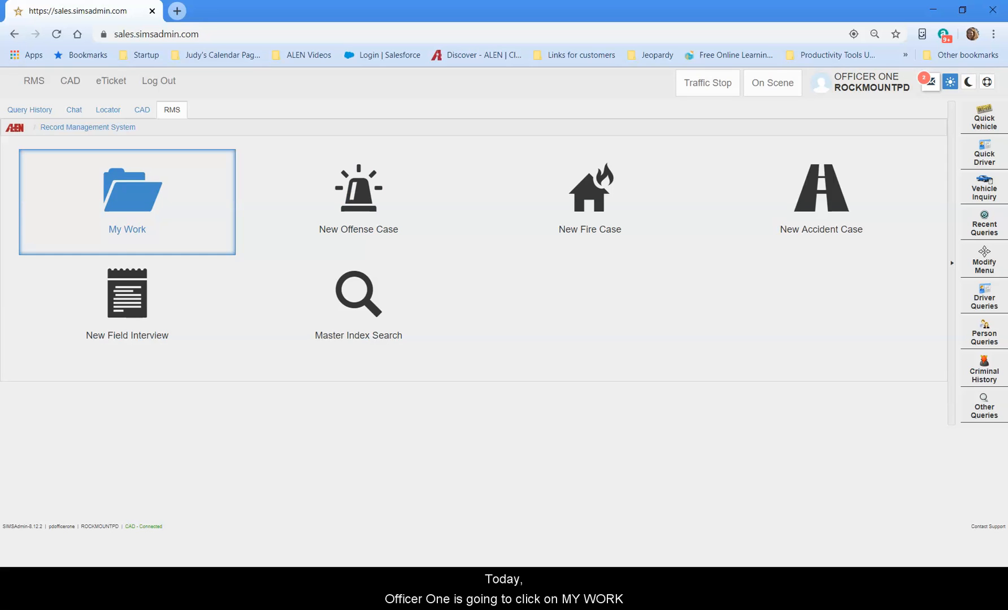
left_click(127, 201)
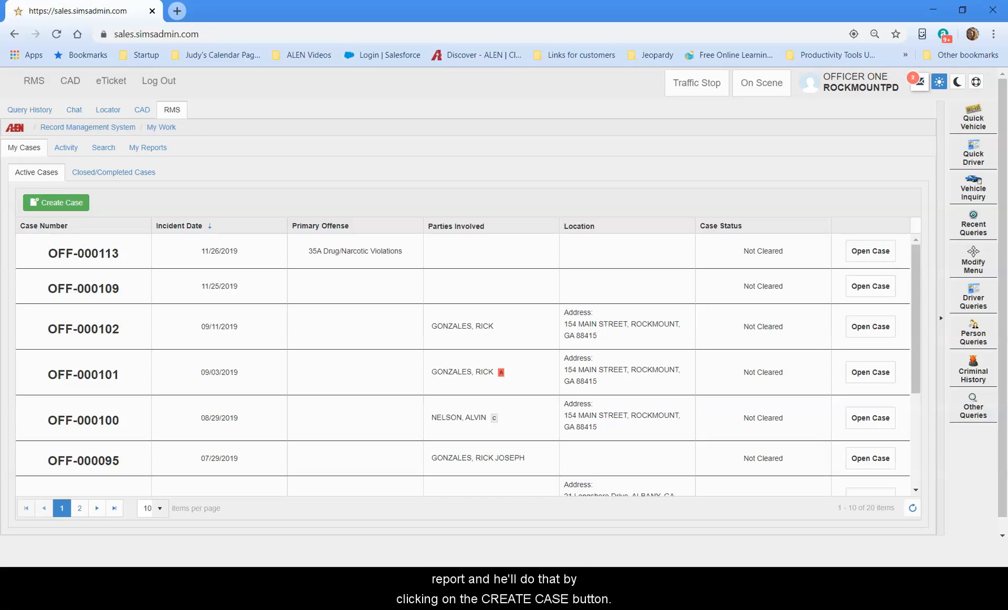
left_click(62, 203)
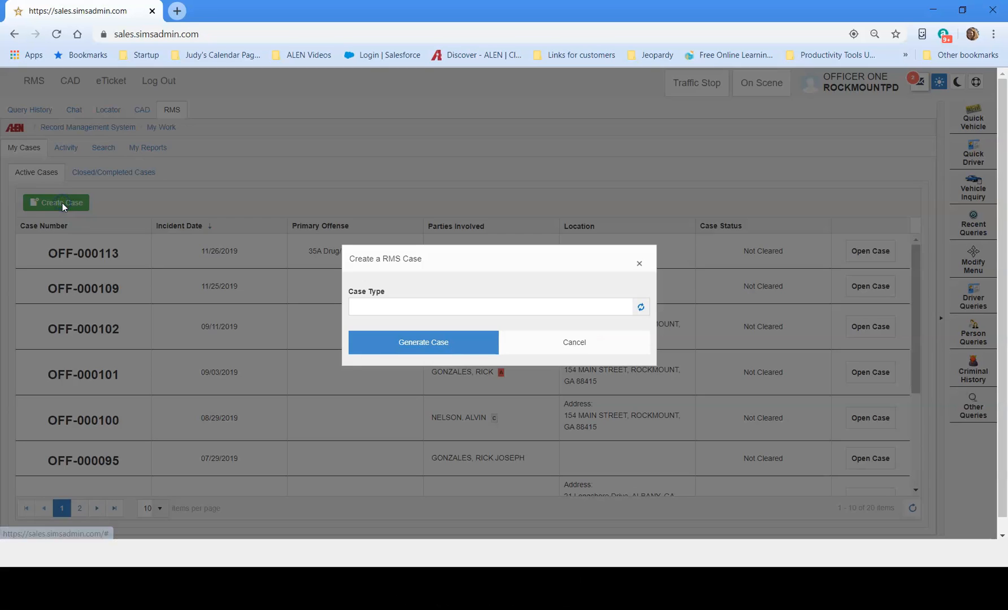
left_click(426, 307)
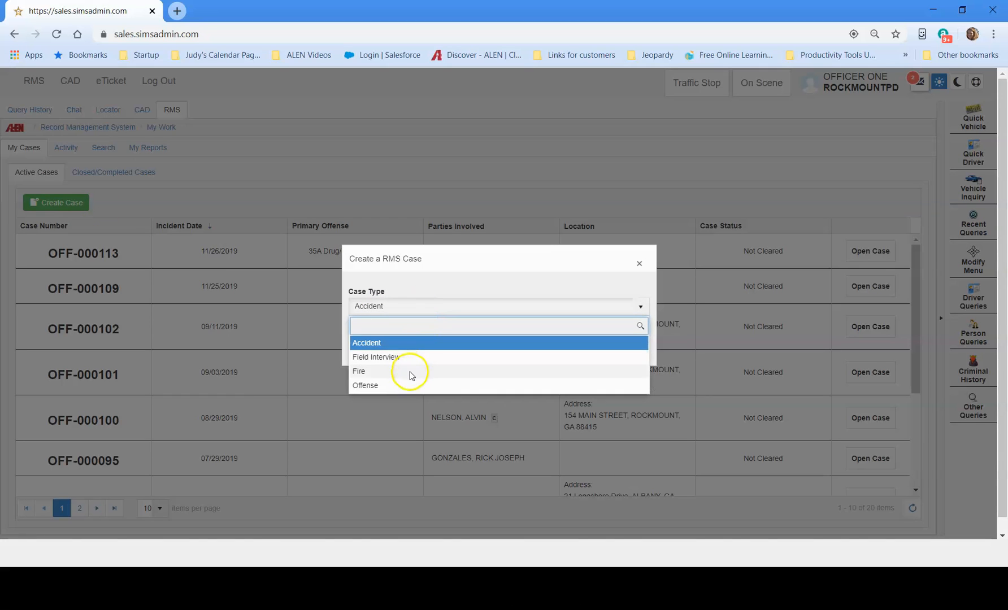
left_click(401, 387)
left_click(409, 344)
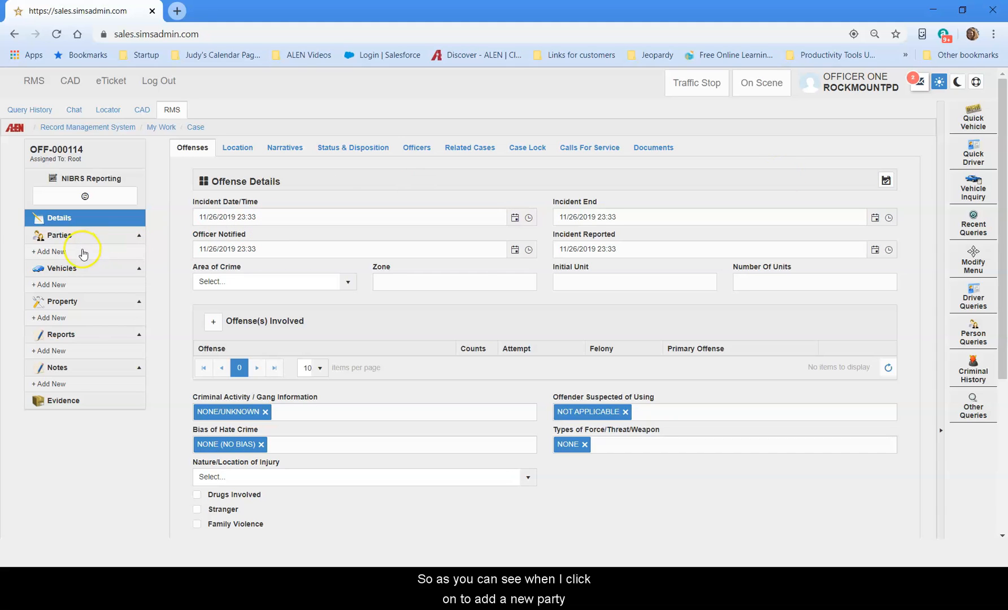
- View the search page for adding a new party to the case, and return to the case details
left_click(61, 252)
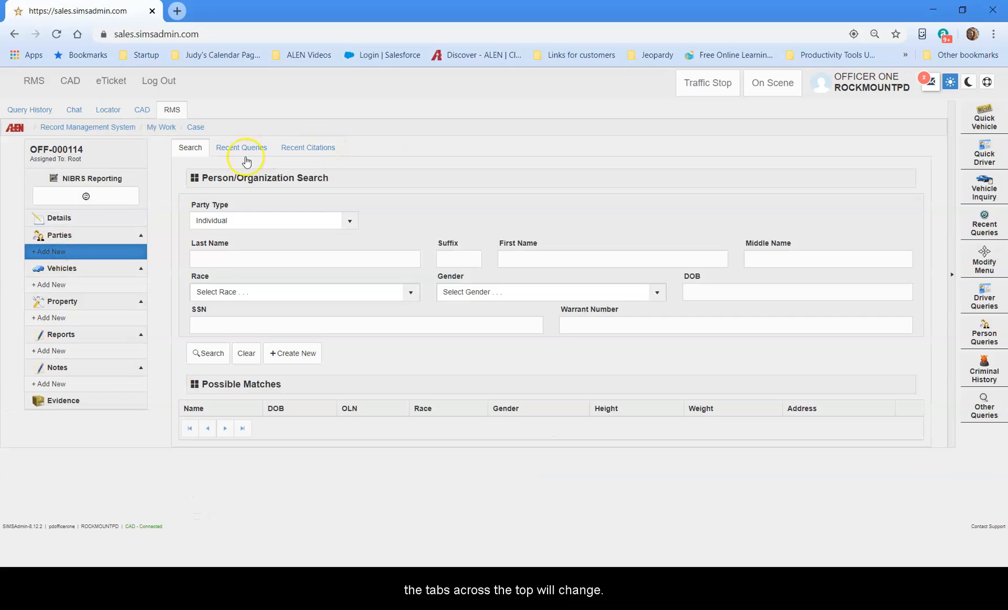
left_click(76, 223)
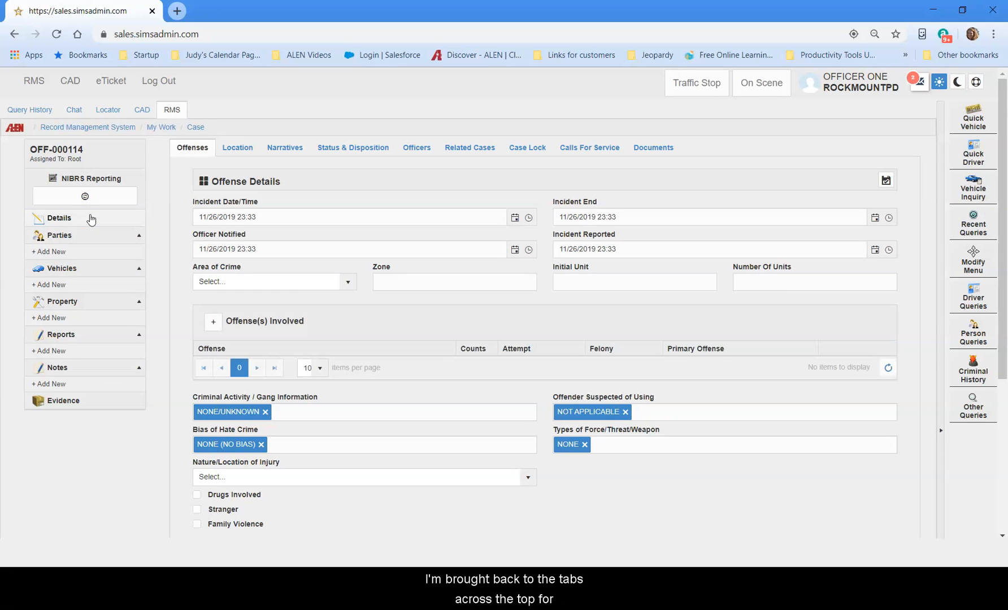
left_click(87, 218)
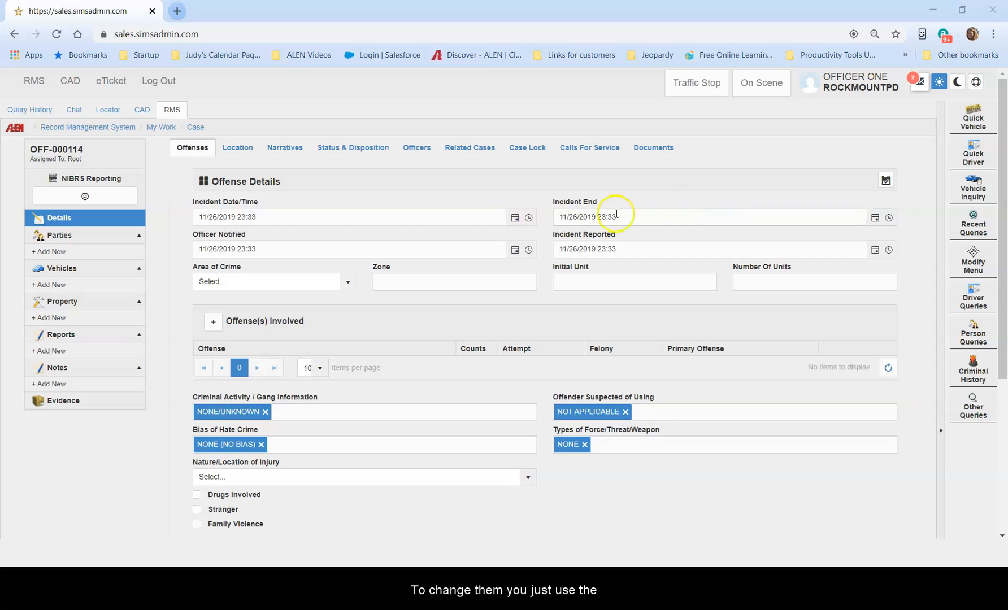
- Look at the calendar and time choices available for the Incident Date/Time
left_click(515, 218)
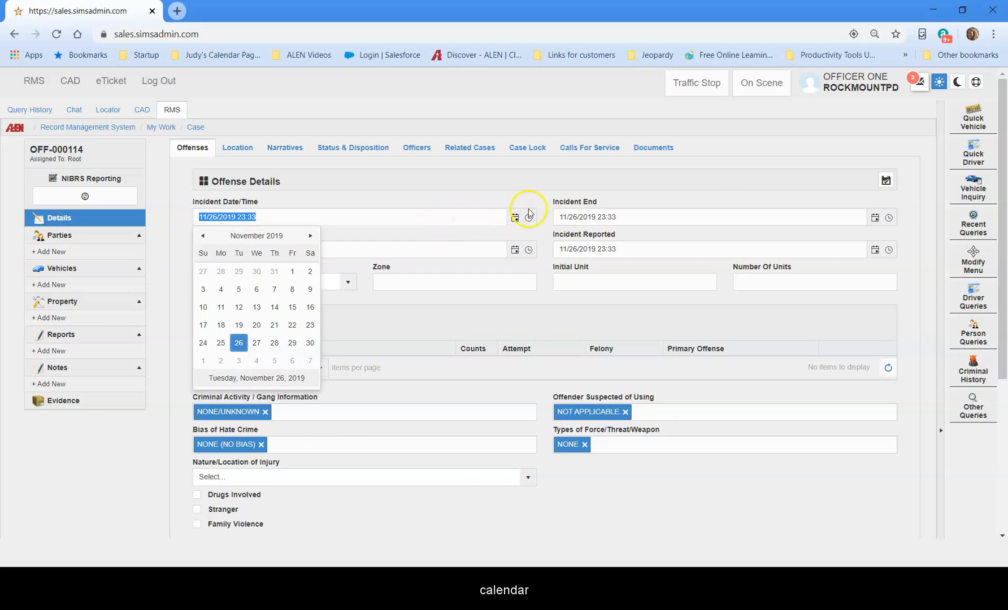
left_click(530, 218)
left_click(546, 204)
left_click(898, 324)
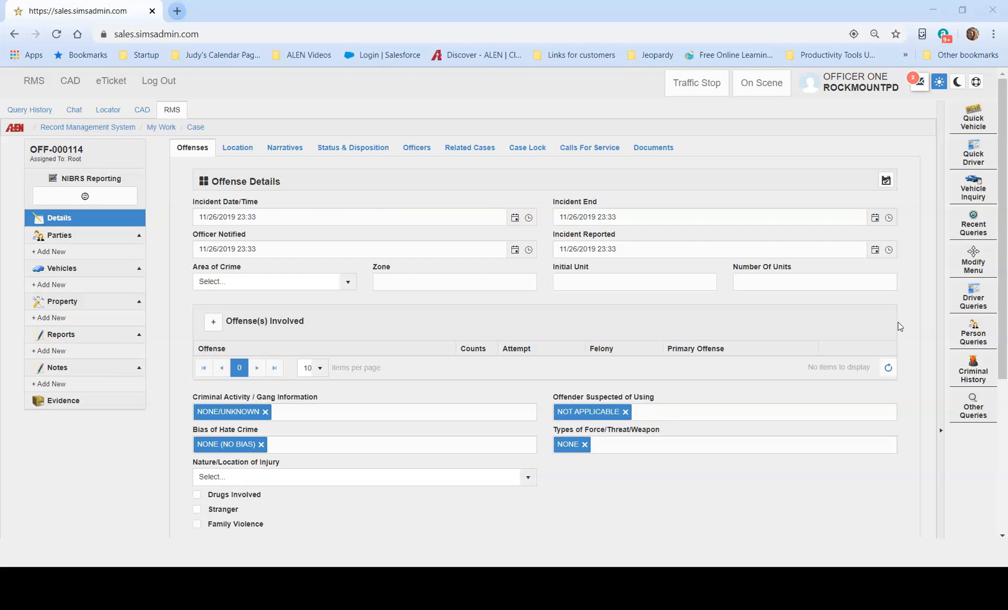
- Add the offense 35A - Drug/Narcotic Violations to the case, marked as a felony and as the primary offense
left_click(213, 327)
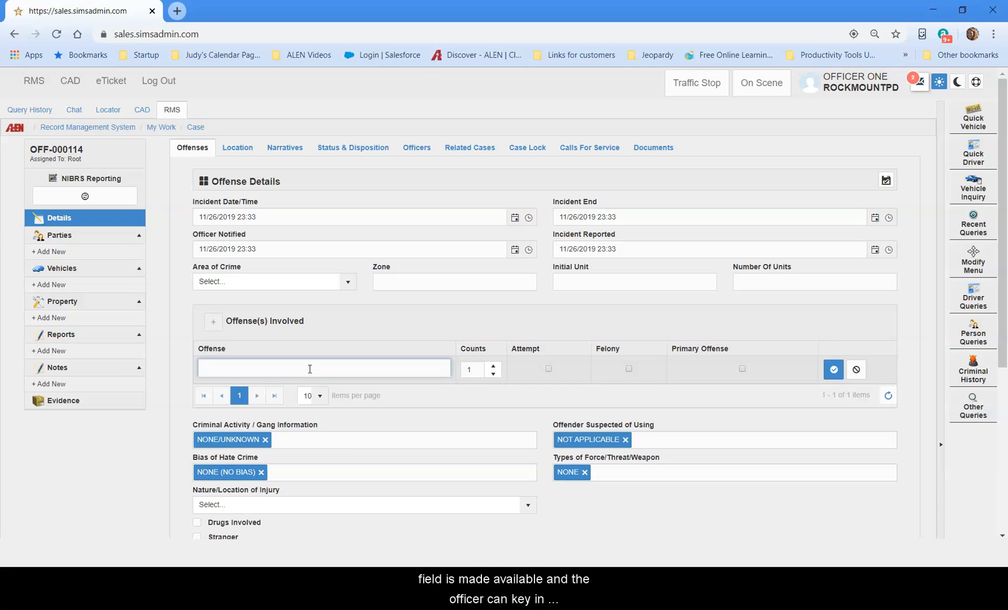
type("drug")
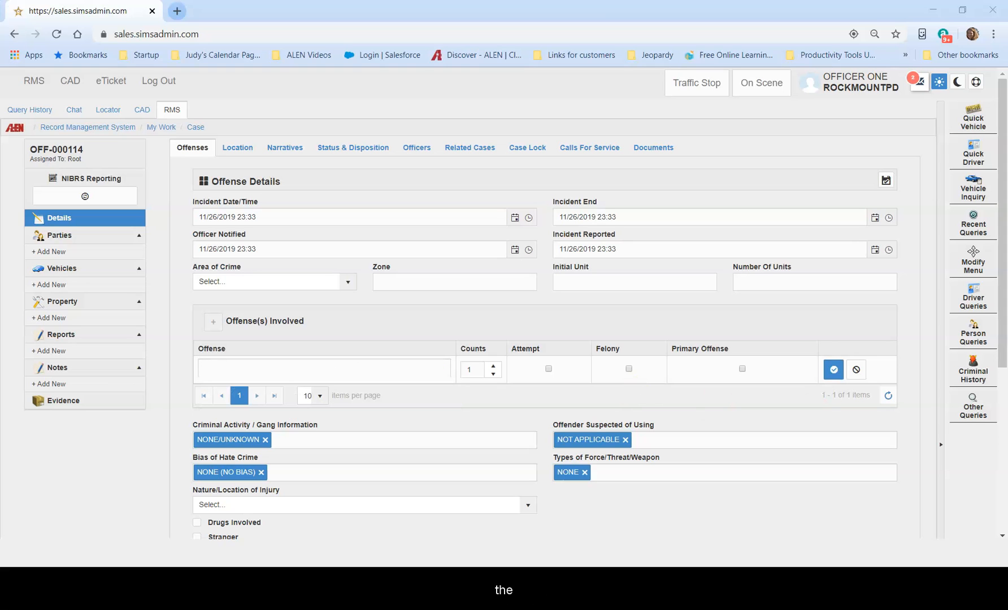
left_click(400, 366)
type("drug")
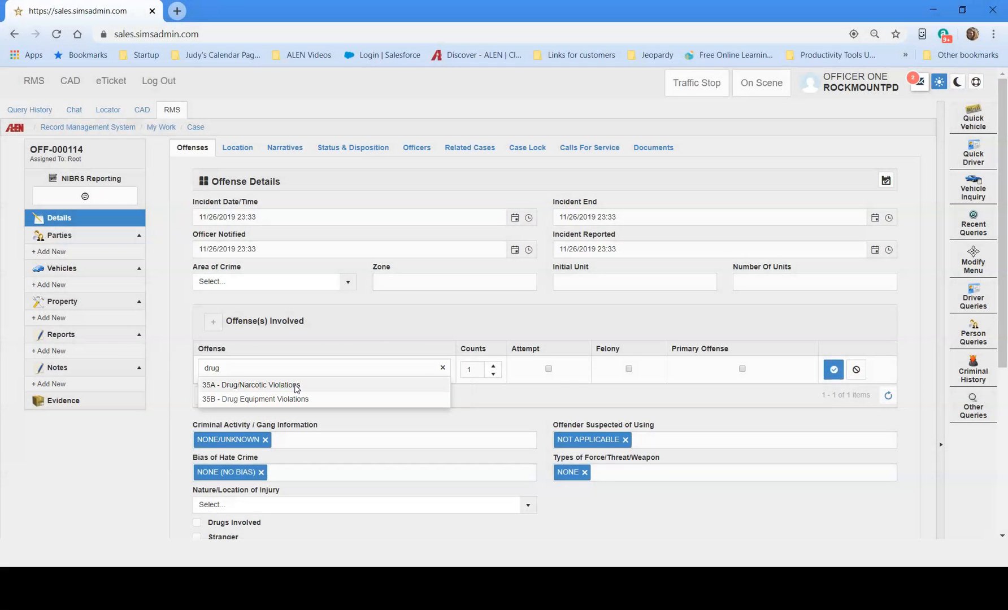
left_click(294, 385)
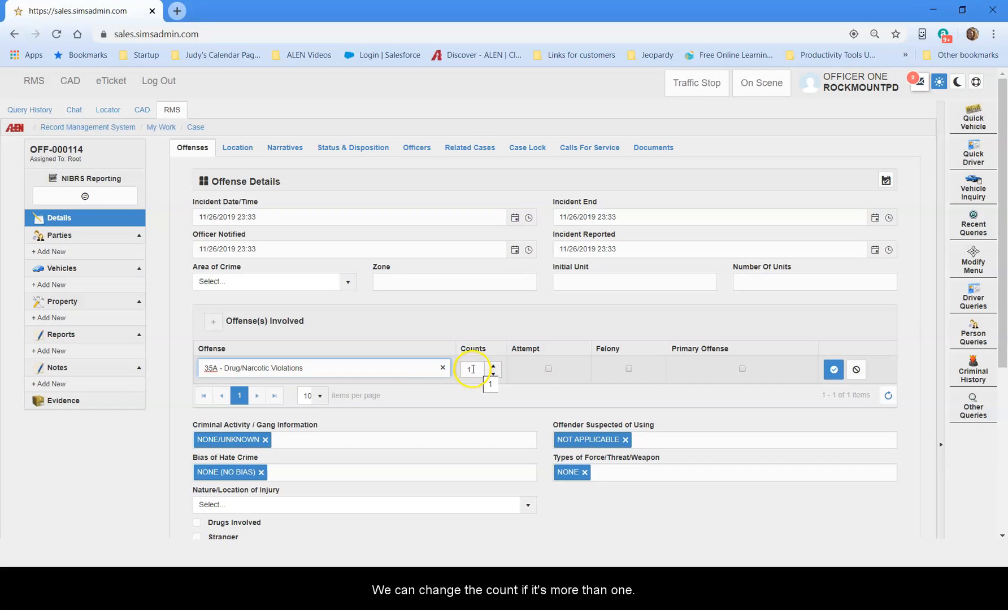
left_click(630, 370)
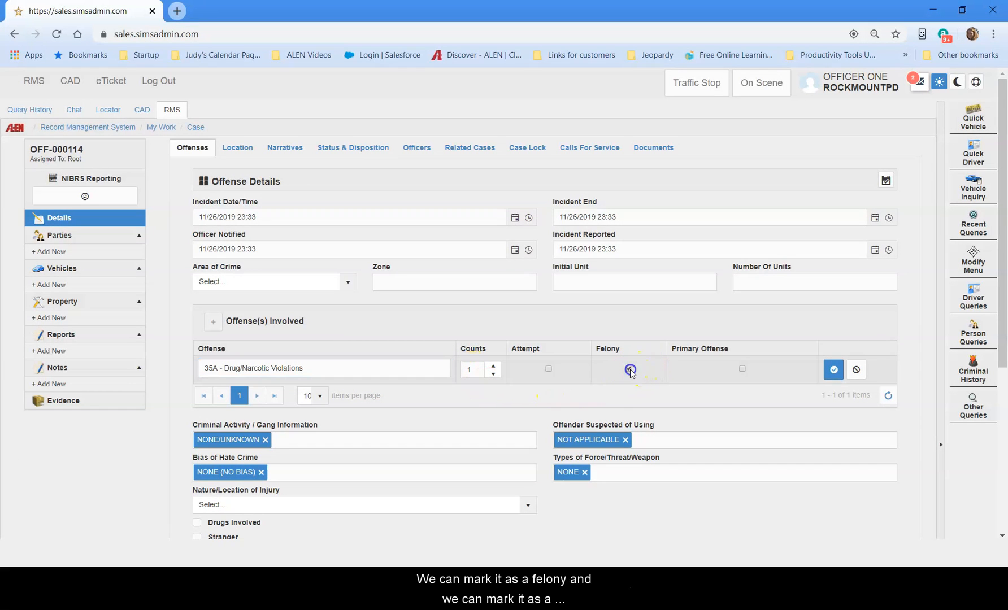
left_click(743, 369)
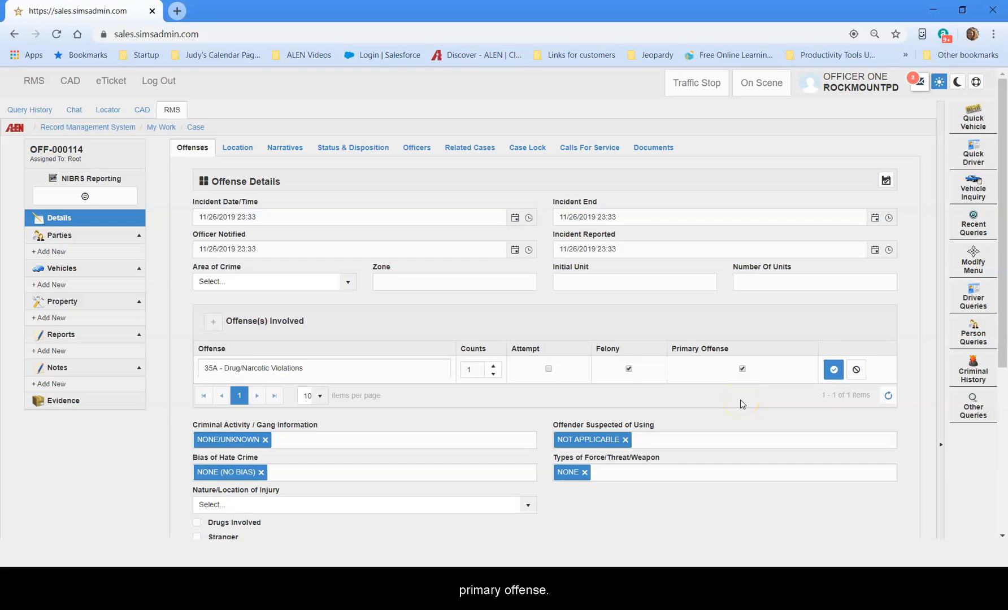
left_click(740, 402)
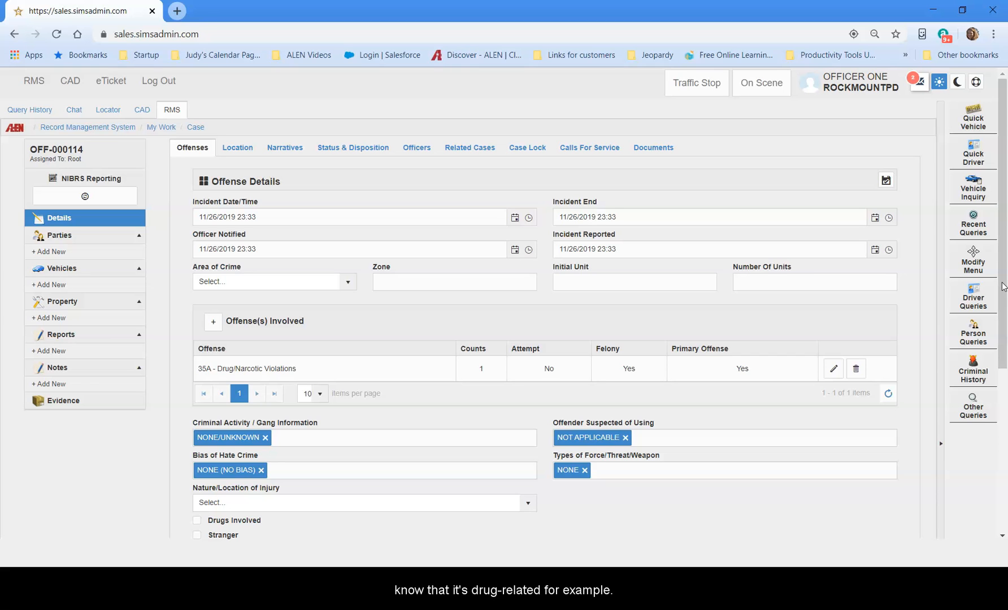
- Mark the offense as involving drugs and set the type of drug to CRACK COCAINE
scroll(1004, 287, "down", 3)
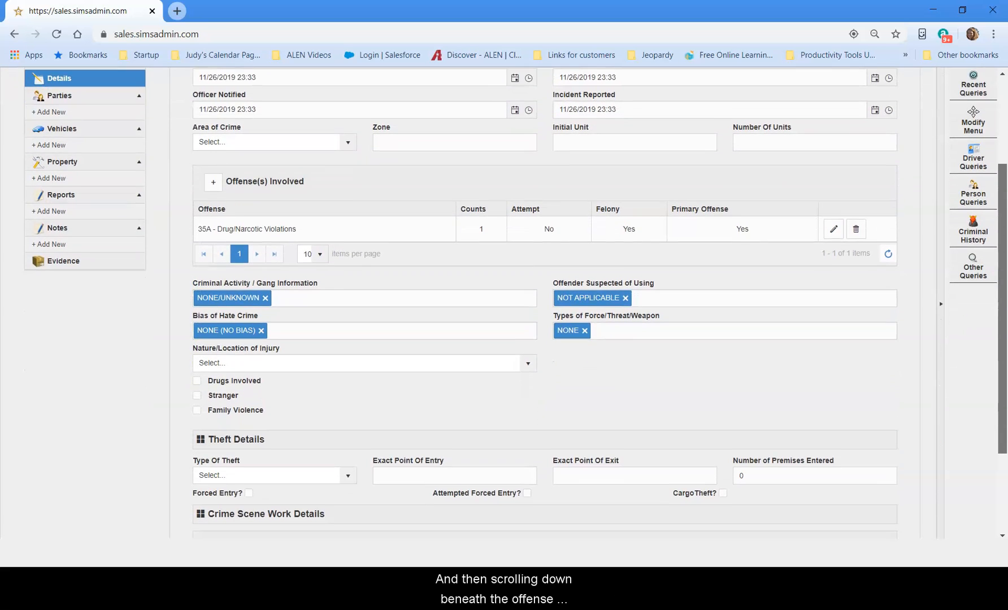
left_click_drag(1003, 308, 1003, 318)
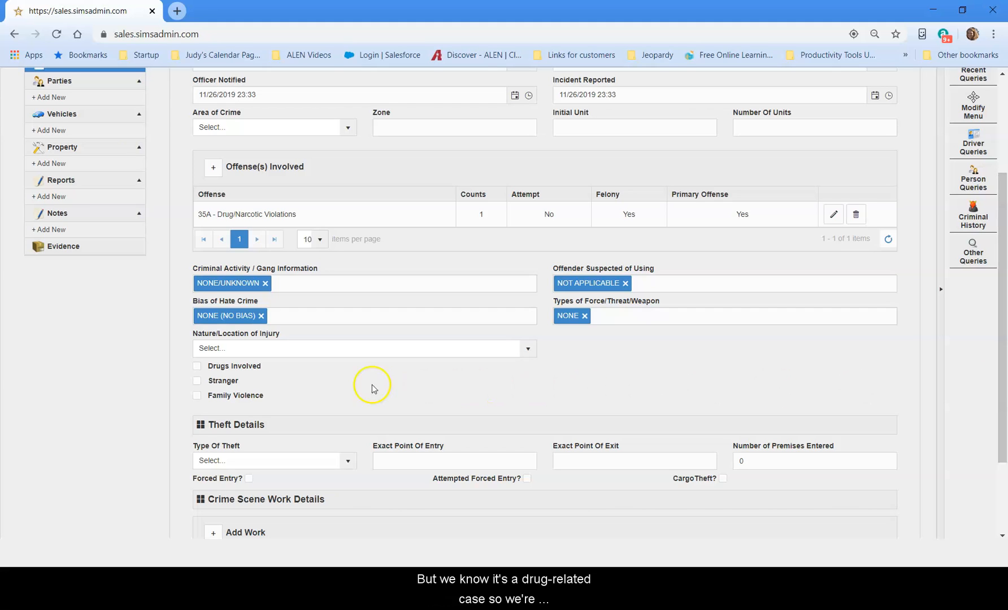
left_click(197, 367)
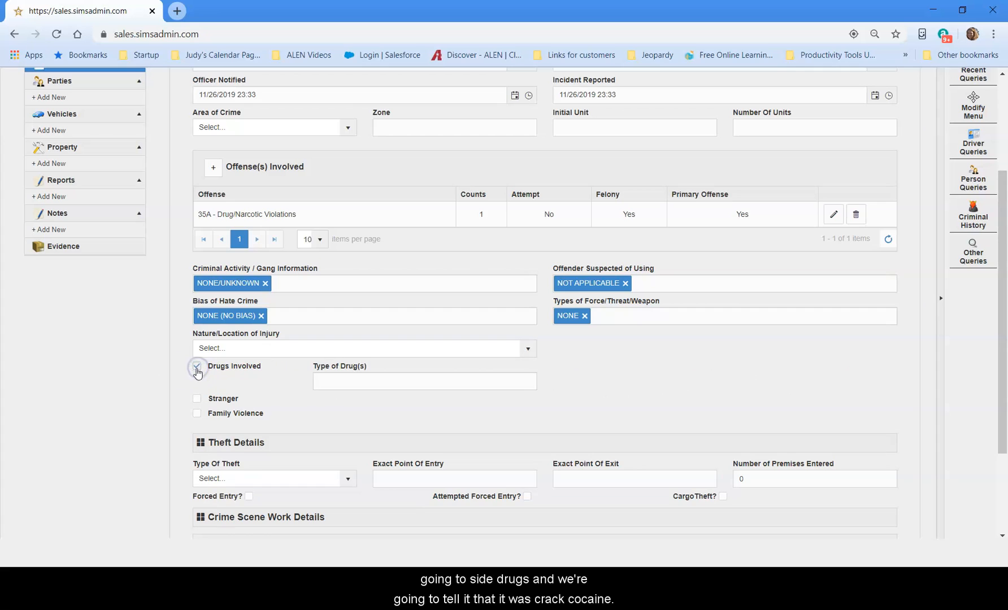
left_click(376, 382)
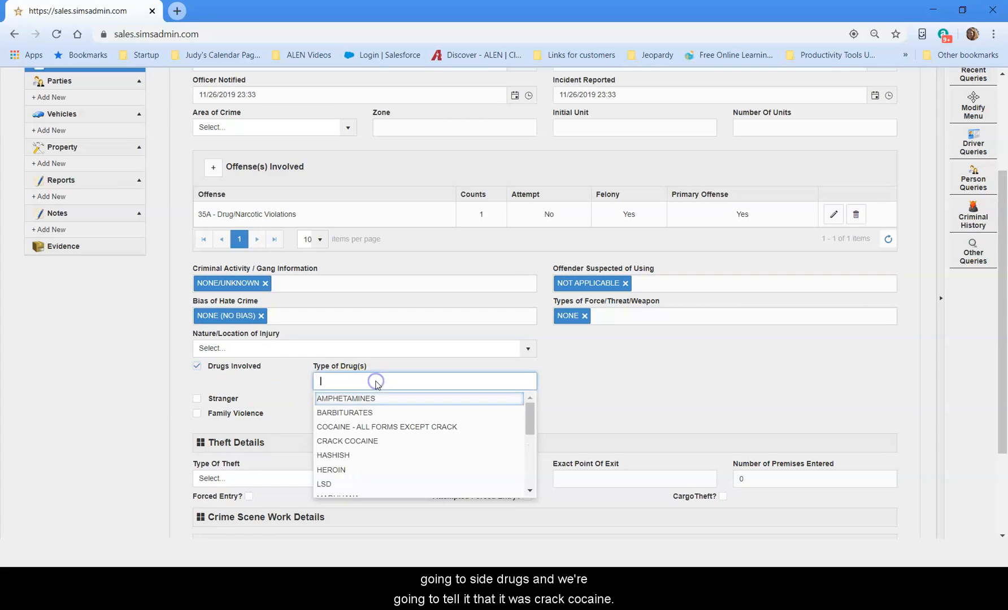
left_click(373, 440)
left_click(681, 379)
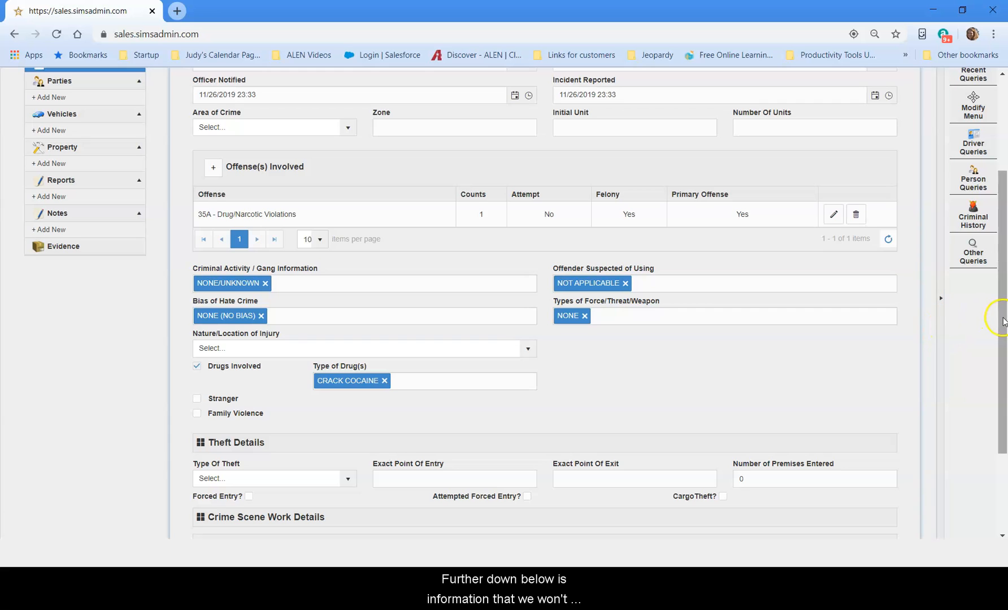
- Review the theft and crime scene details, then the case's status and disposition, officers, case lock, calls for service and documents
scroll(997, 315, "down", 3)
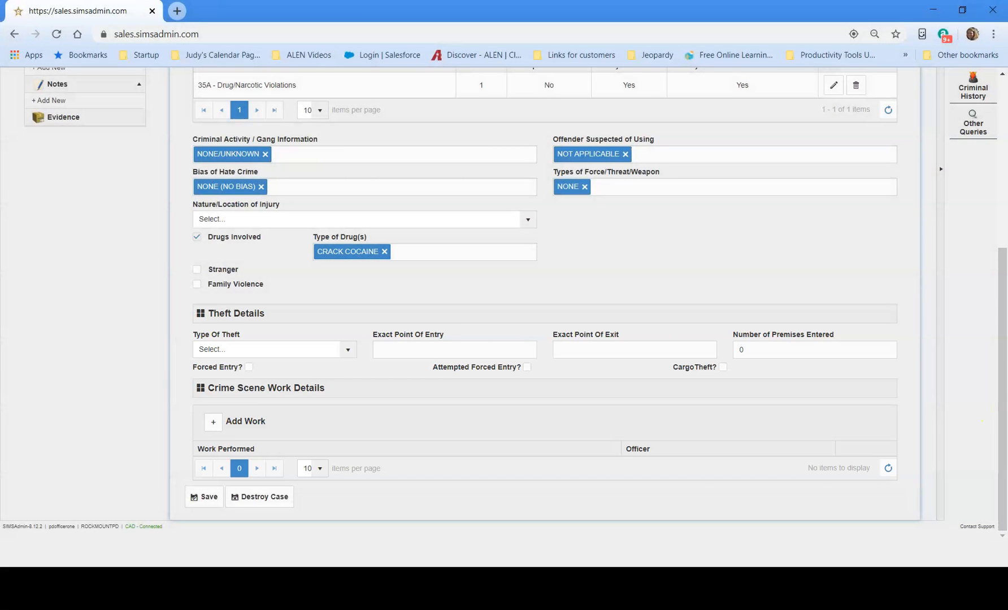
left_click_drag(1003, 411, 961, 219)
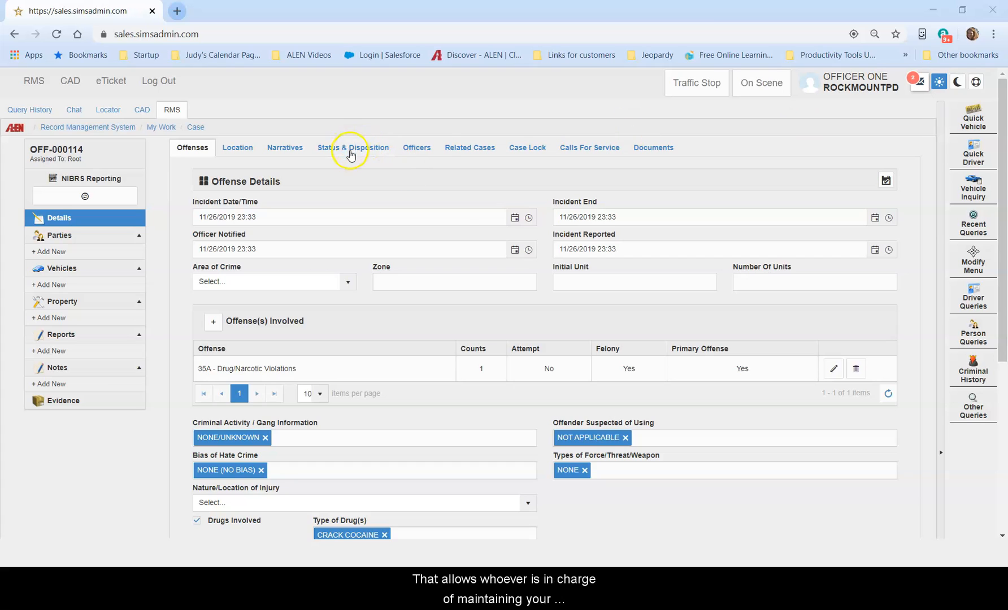
left_click(350, 149)
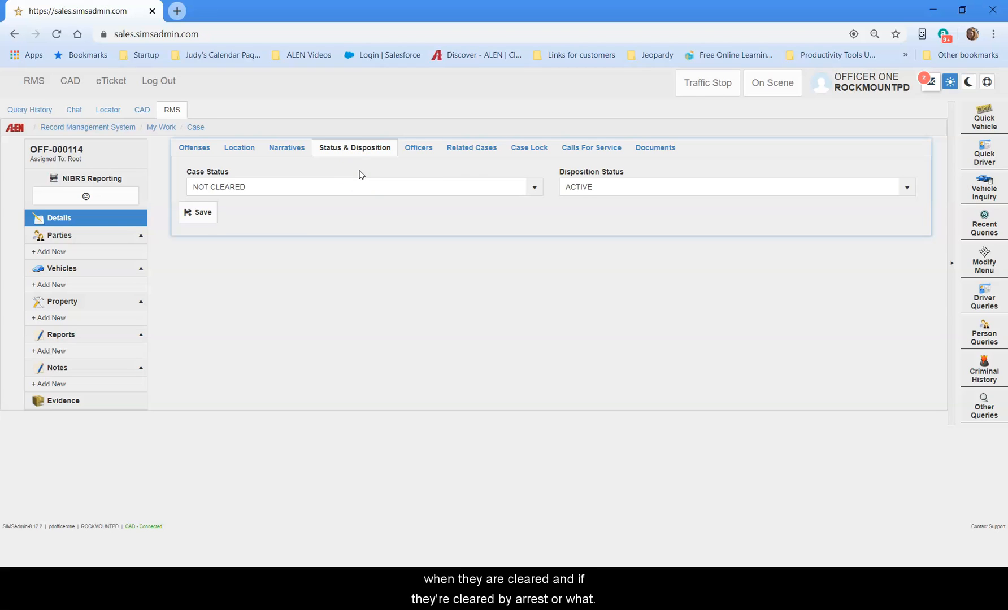
left_click(424, 149)
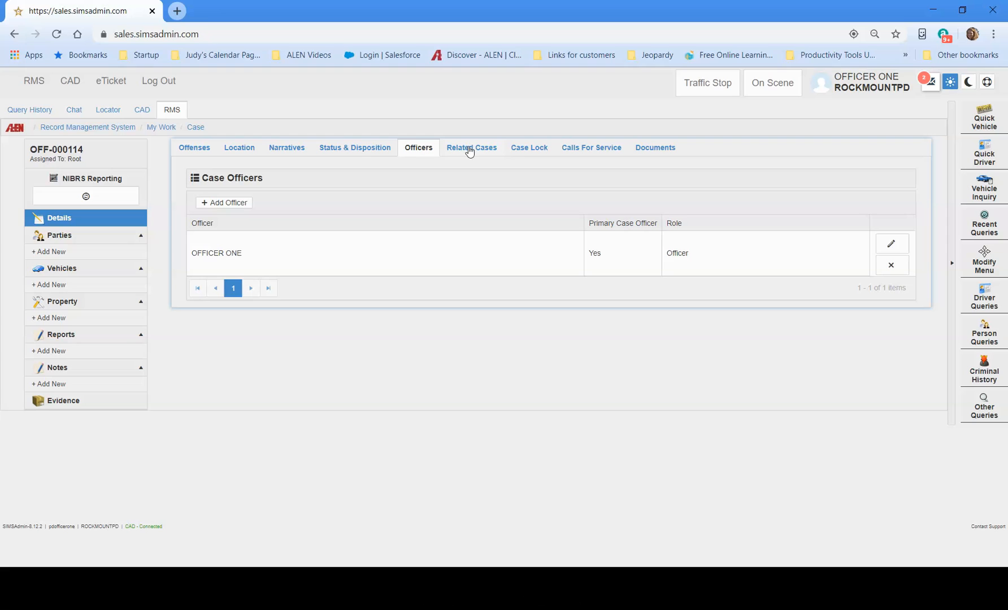
left_click(533, 150)
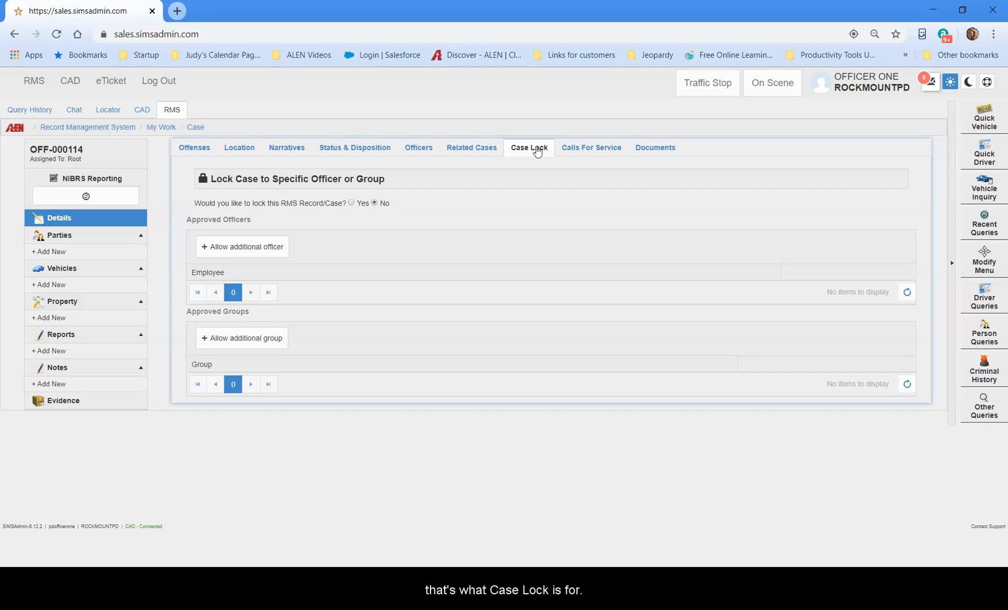
left_click(600, 151)
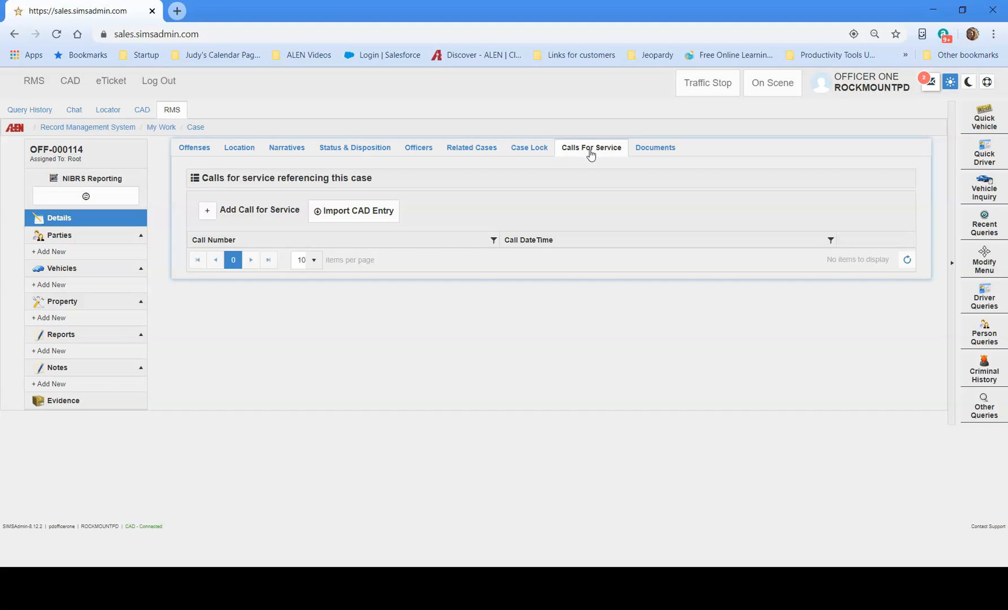
left_click(595, 150)
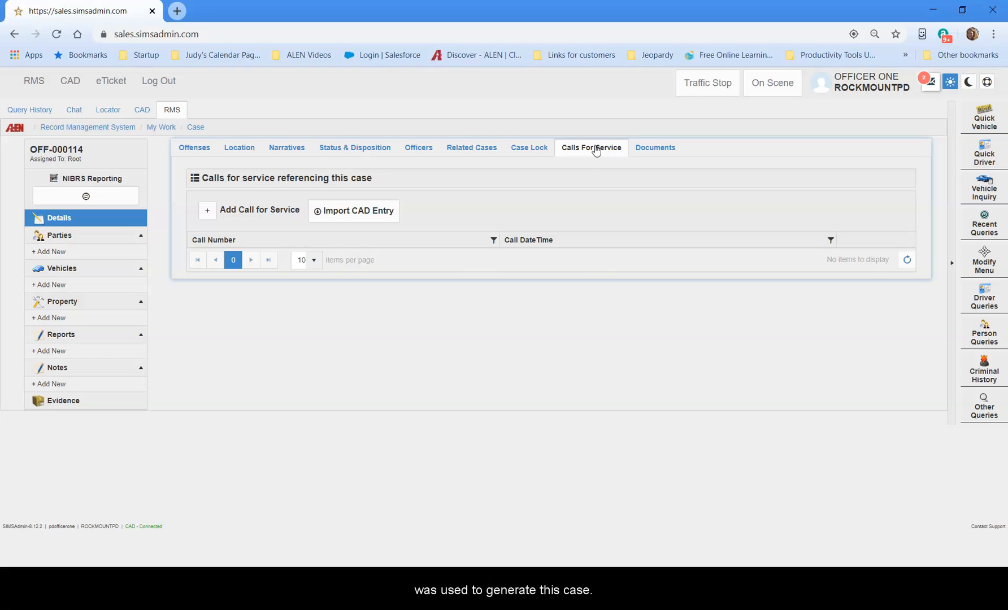
left_click(657, 148)
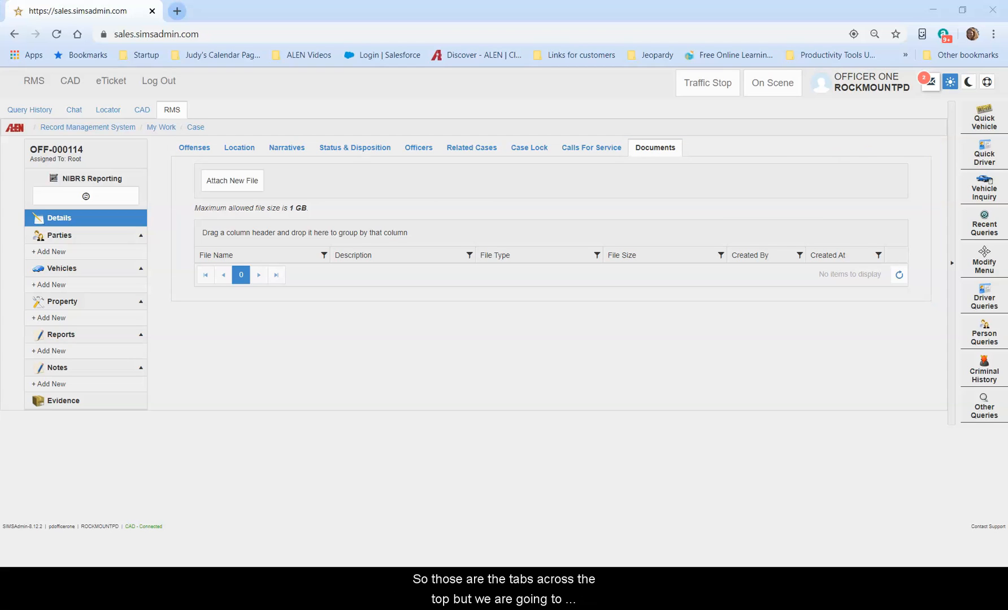
- Fill in the case location from the address book with the second CHEVRON GAS STATION entry
left_click(239, 150)
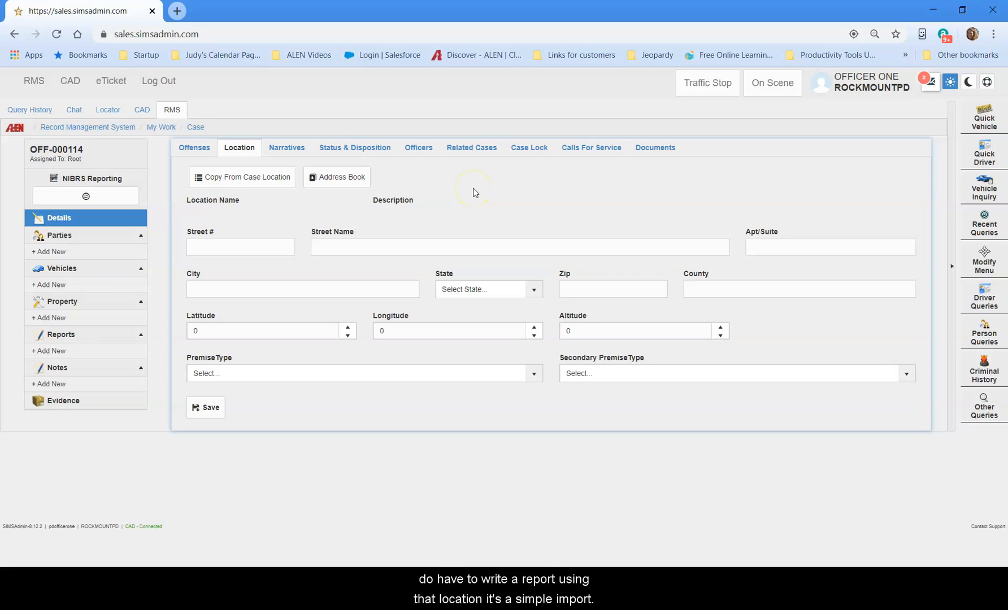
left_click(342, 179)
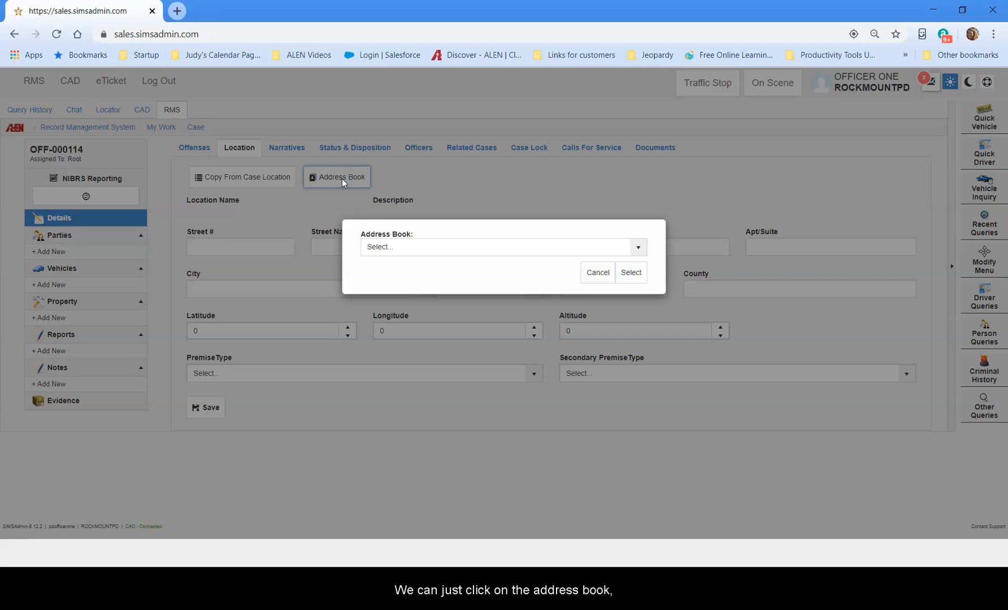
left_click(401, 249)
type("ch")
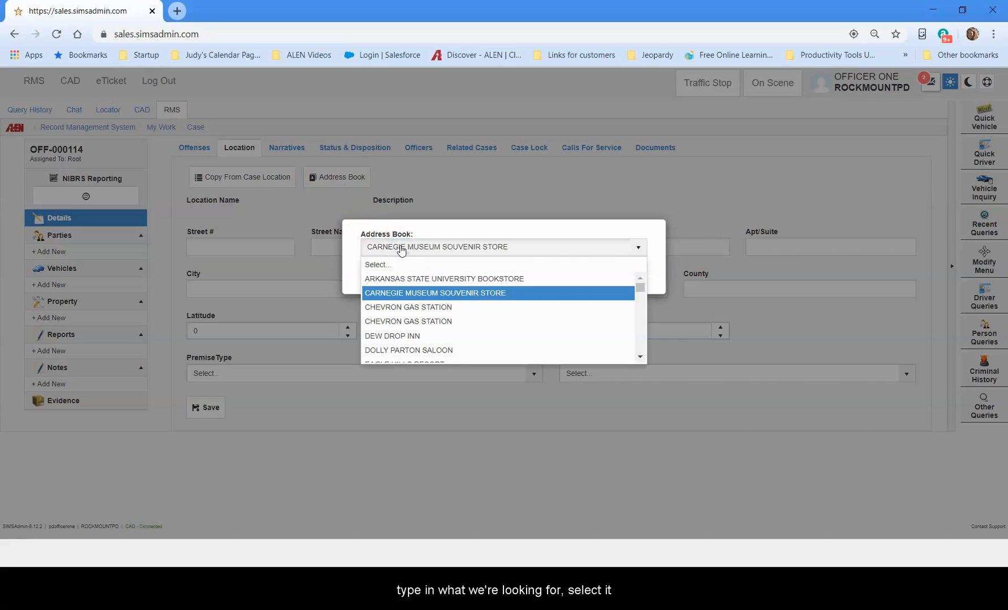
left_click(427, 320)
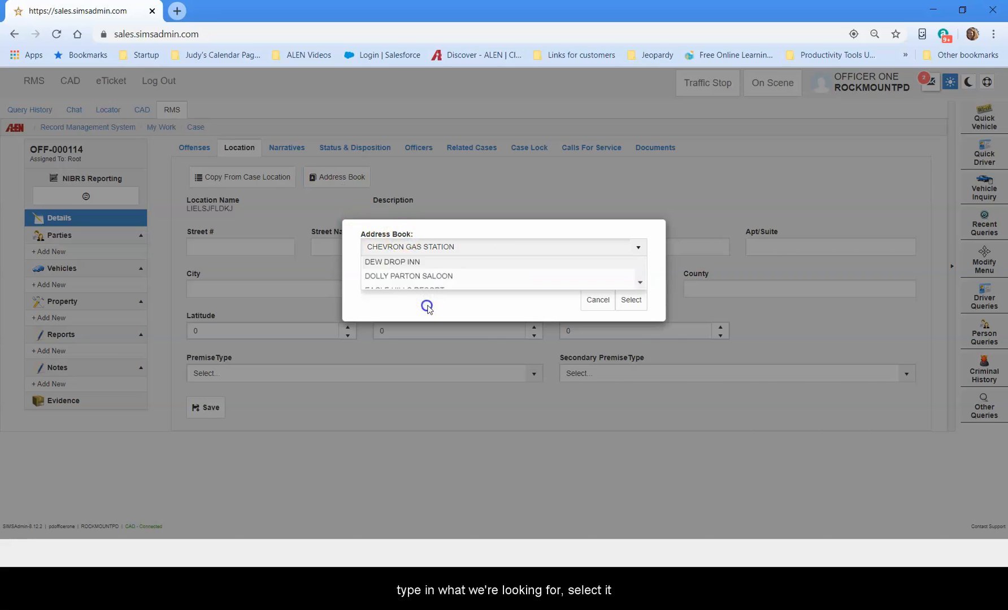
left_click(631, 299)
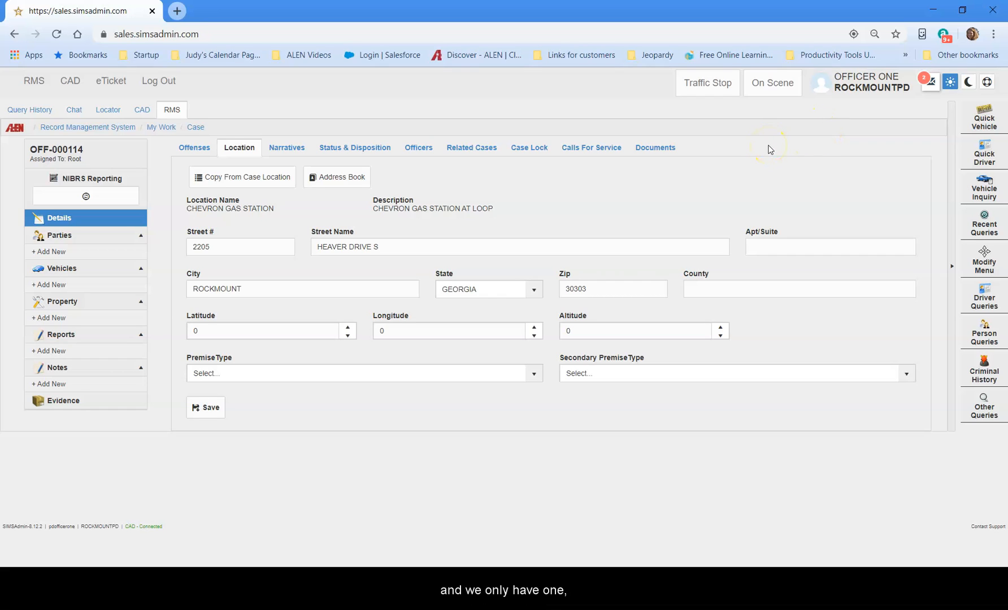
- Start adding a new party to the case, saving the pending location changes
left_click(59, 253)
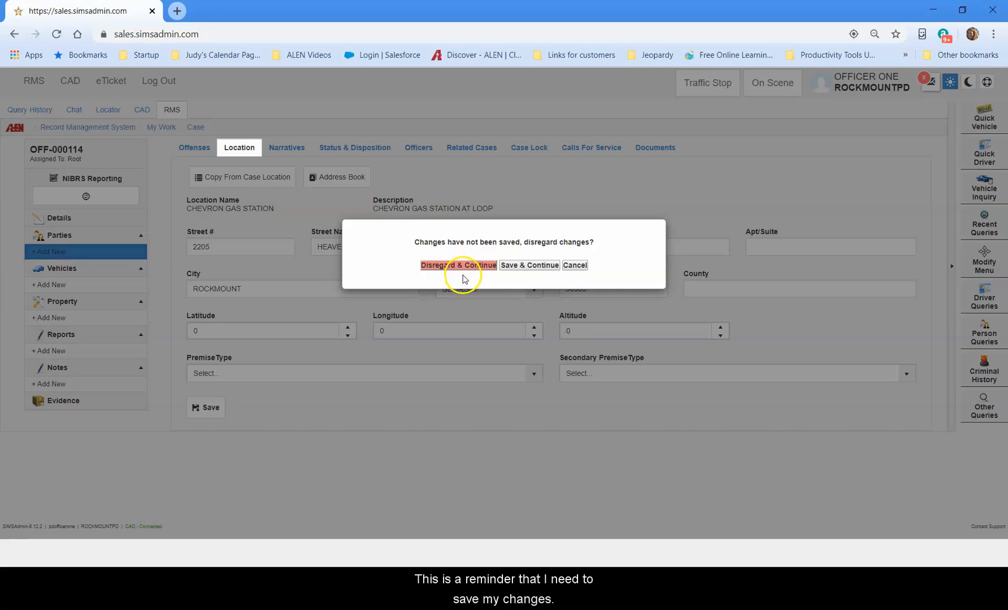
left_click(526, 266)
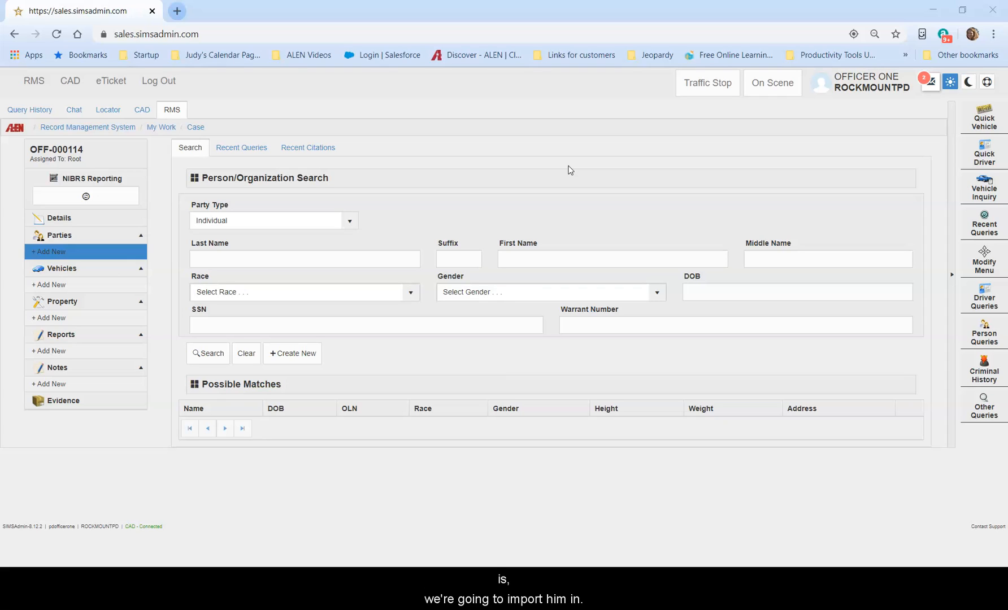
- Search the individual party records by the suspect's last name
left_click(385, 258)
type("g")
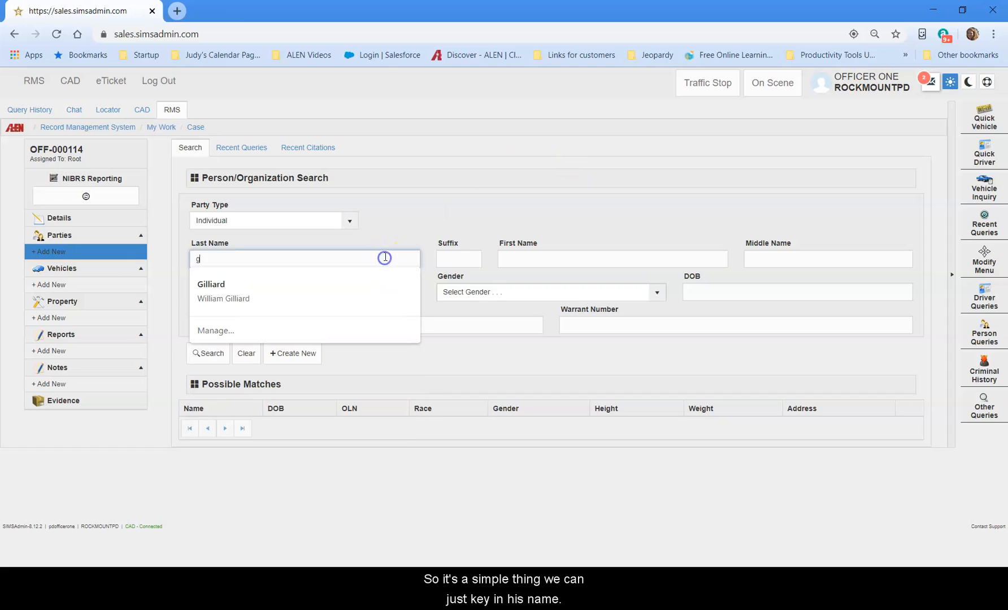
type("on")
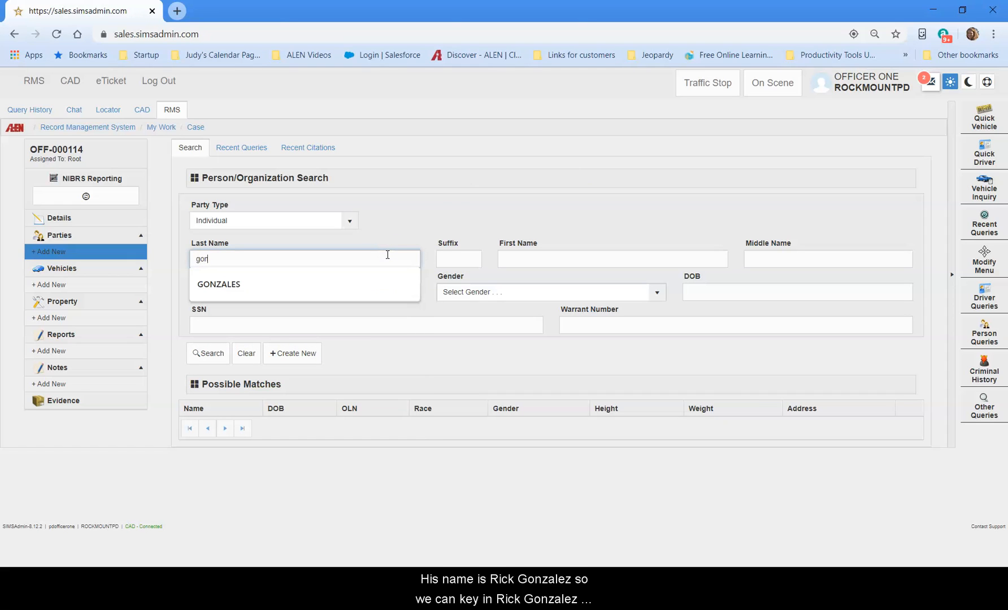
left_click(296, 284)
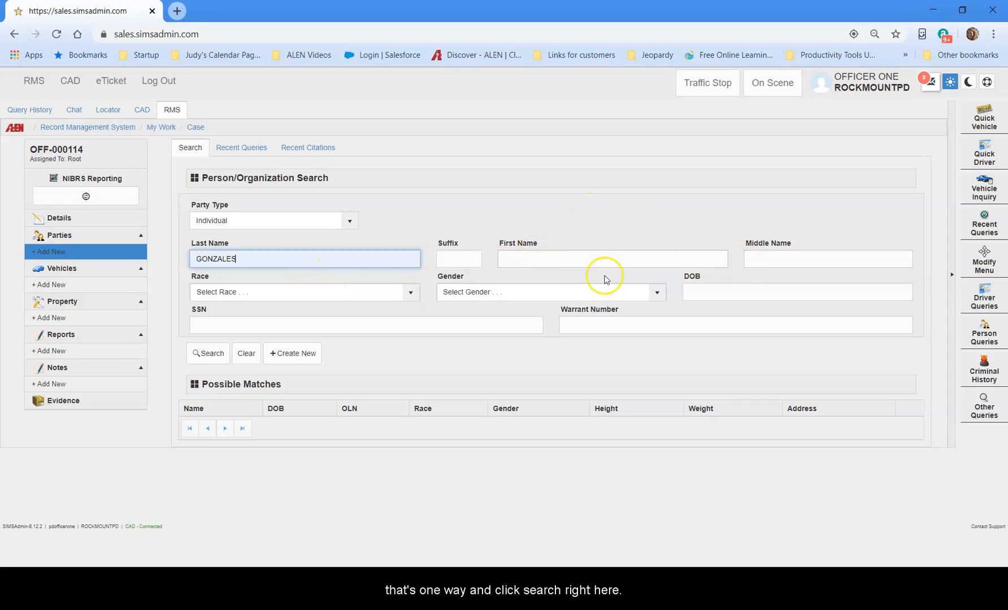
left_click(207, 353)
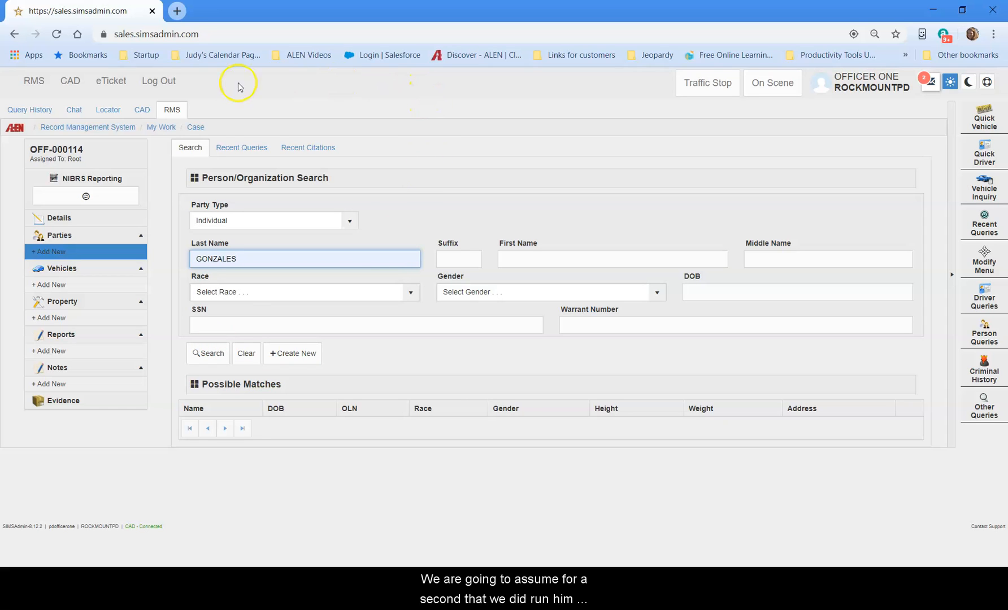
- Check the driver's record in the query history and import that person into the case from the recent driver queries
left_click(32, 110)
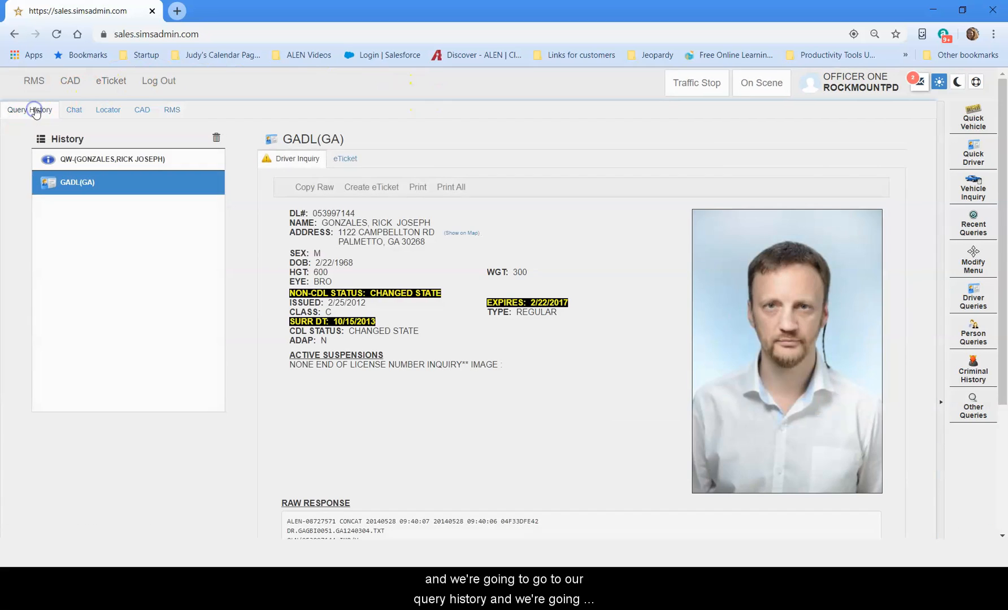
left_click_drag(319, 223, 432, 225)
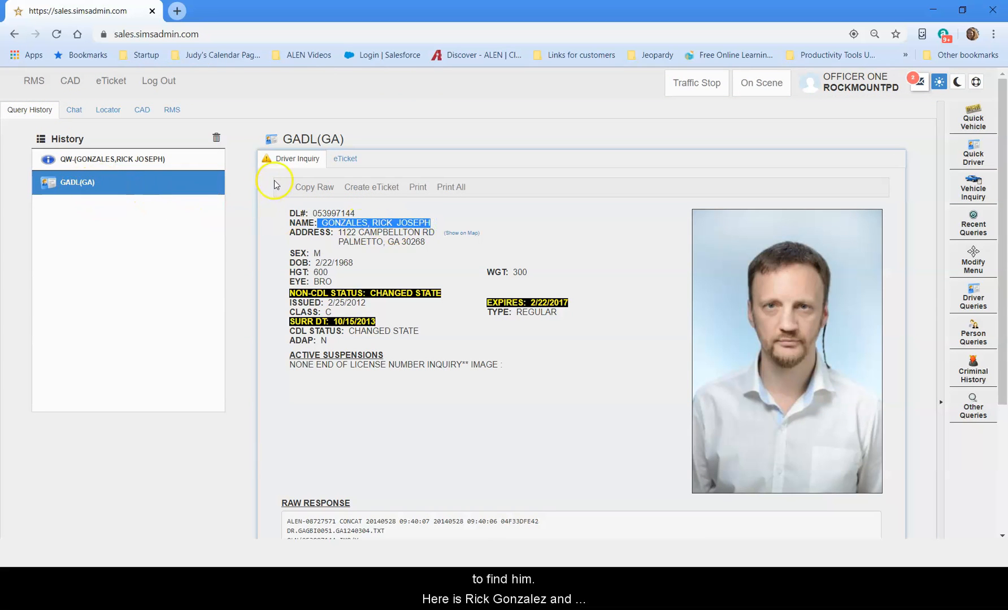
left_click(171, 109)
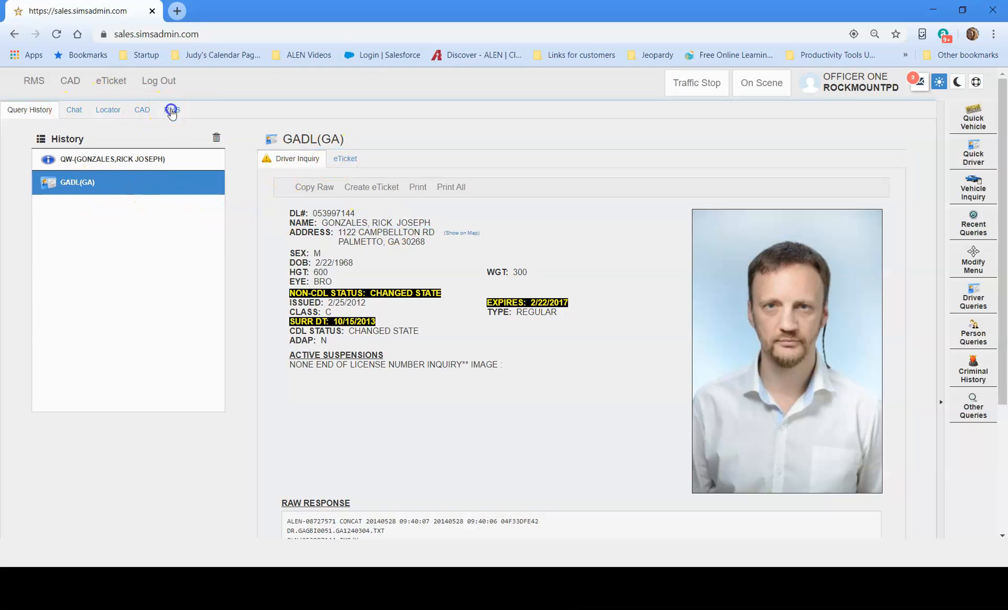
left_click(243, 149)
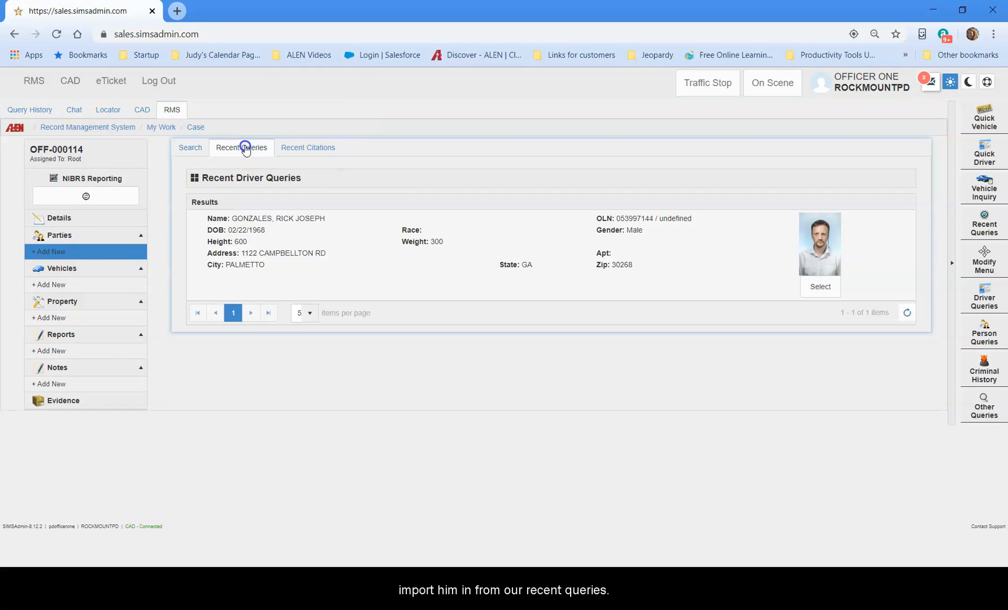
left_click(820, 287)
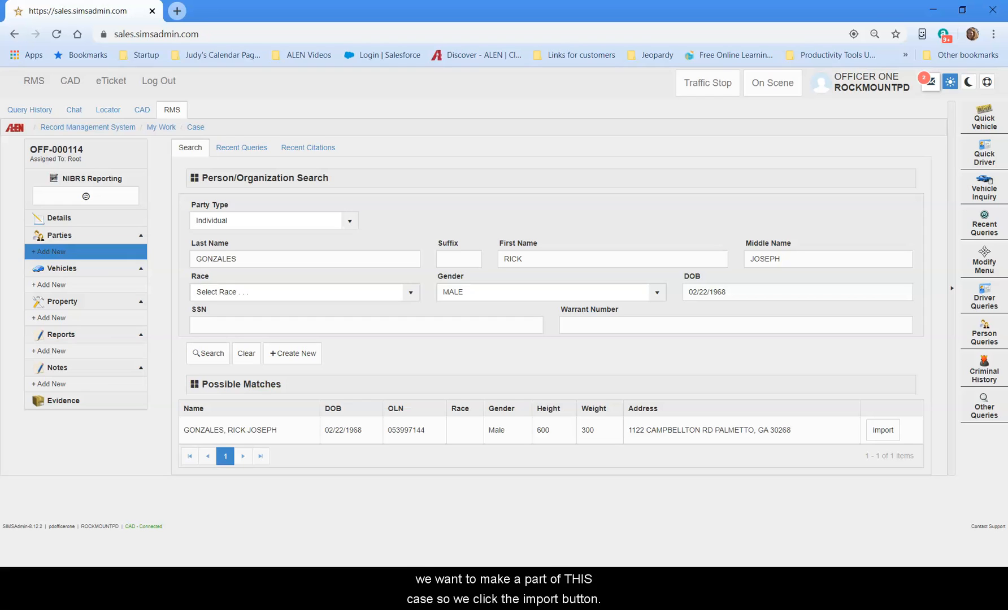
left_click(883, 430)
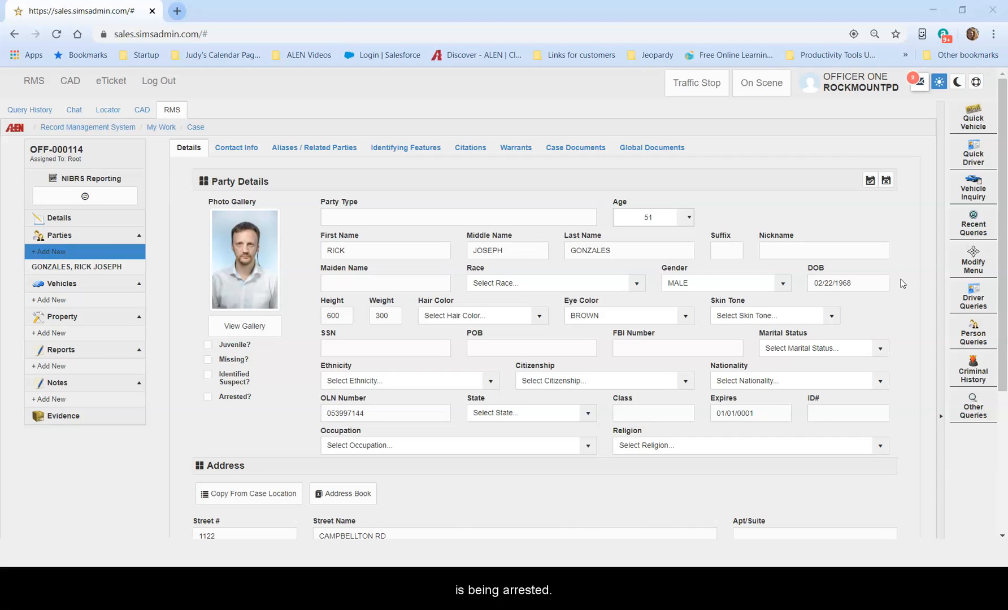
- Mark the imported party as arrested and review the blank arrest details before returning to the party details
left_click(207, 397)
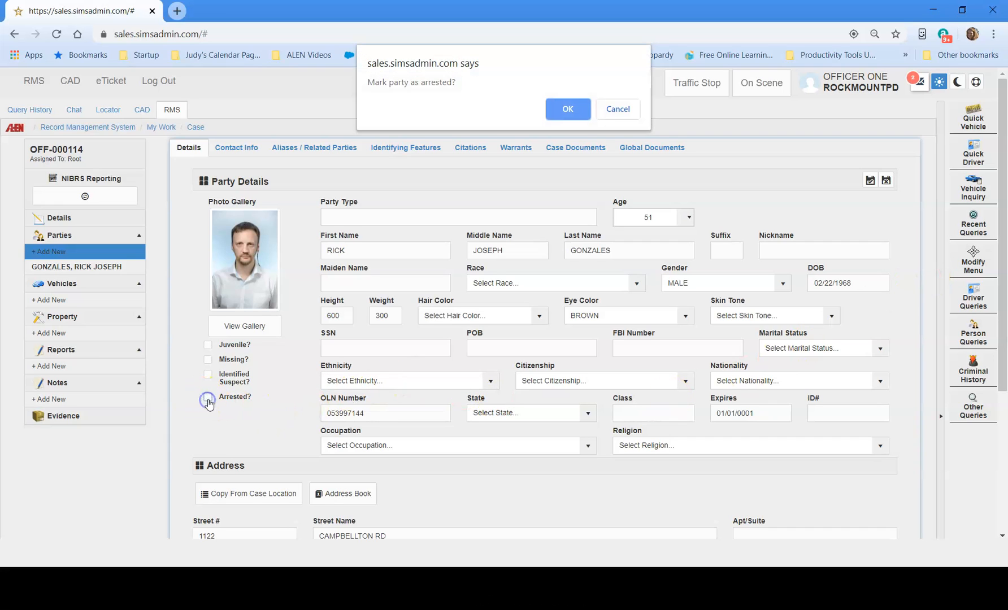
left_click(575, 115)
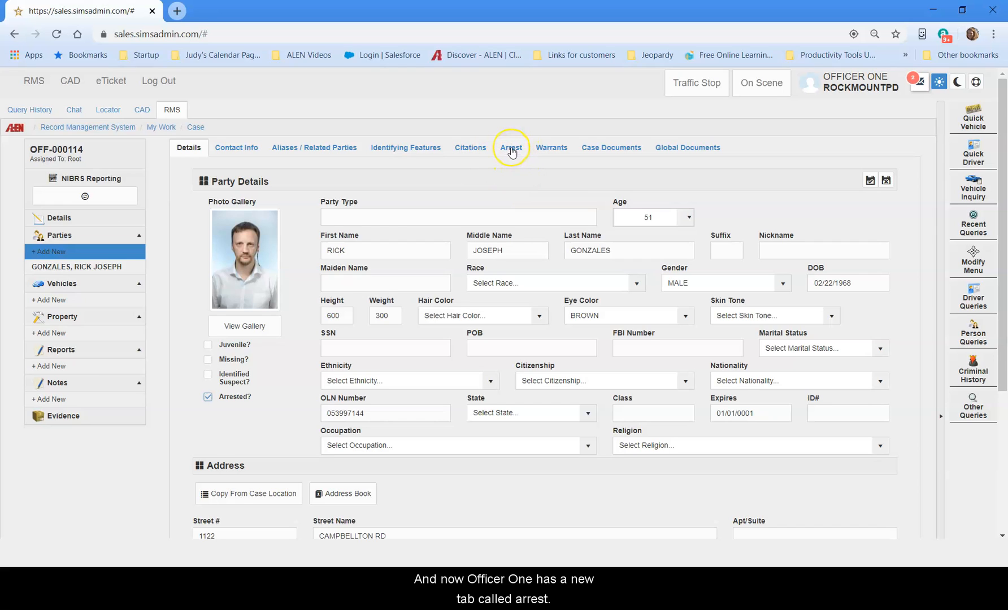
left_click(511, 150)
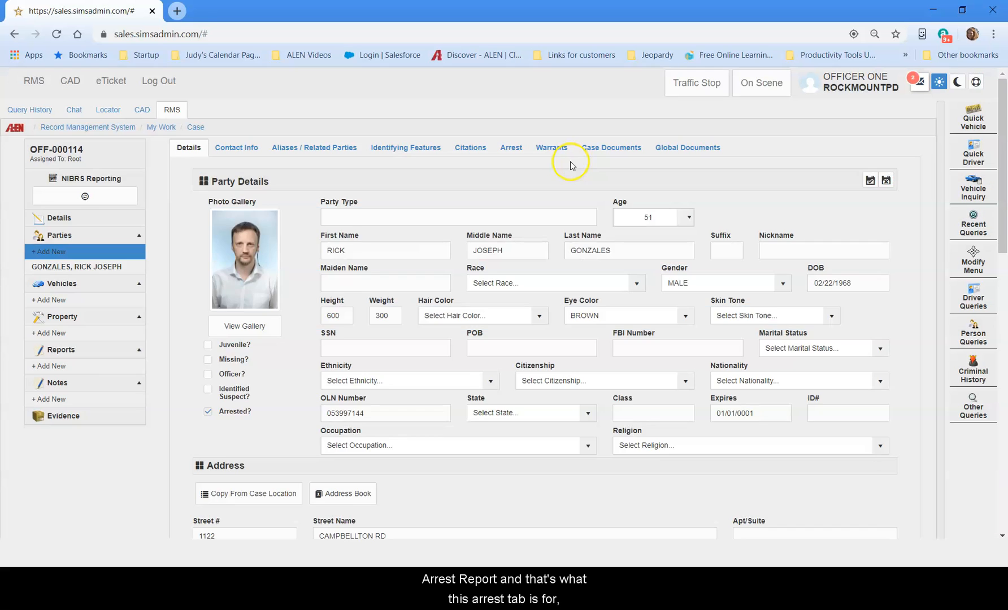
left_click(511, 148)
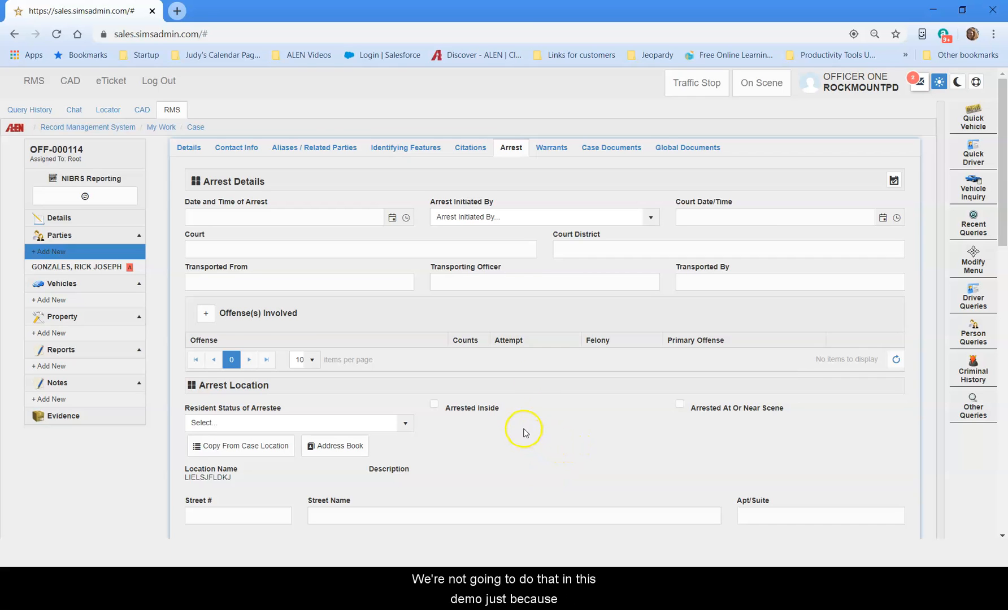
left_click(188, 148)
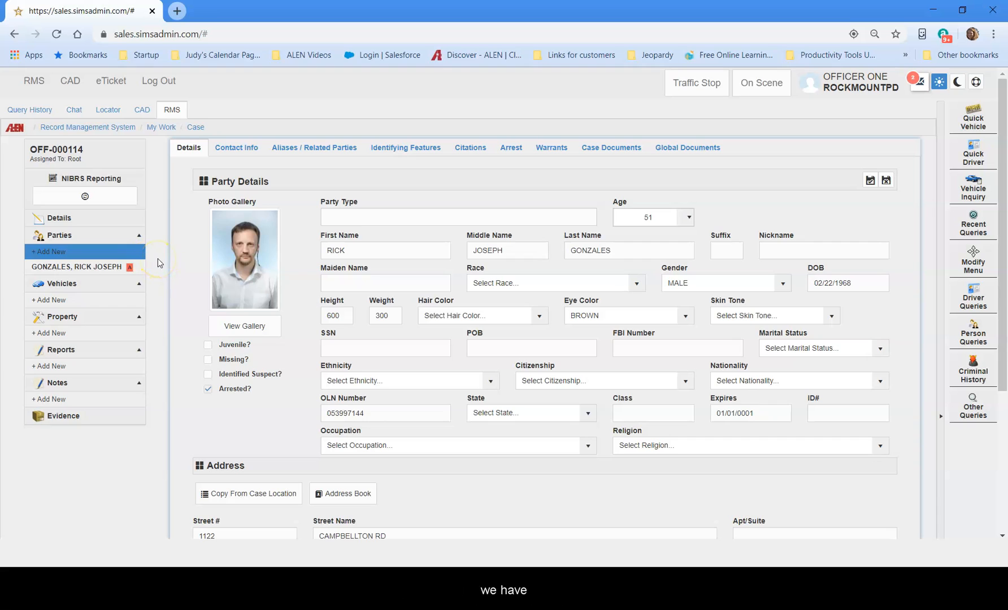
- Set the arrested person's party type to SUSPECT and save the party details
left_click(549, 220)
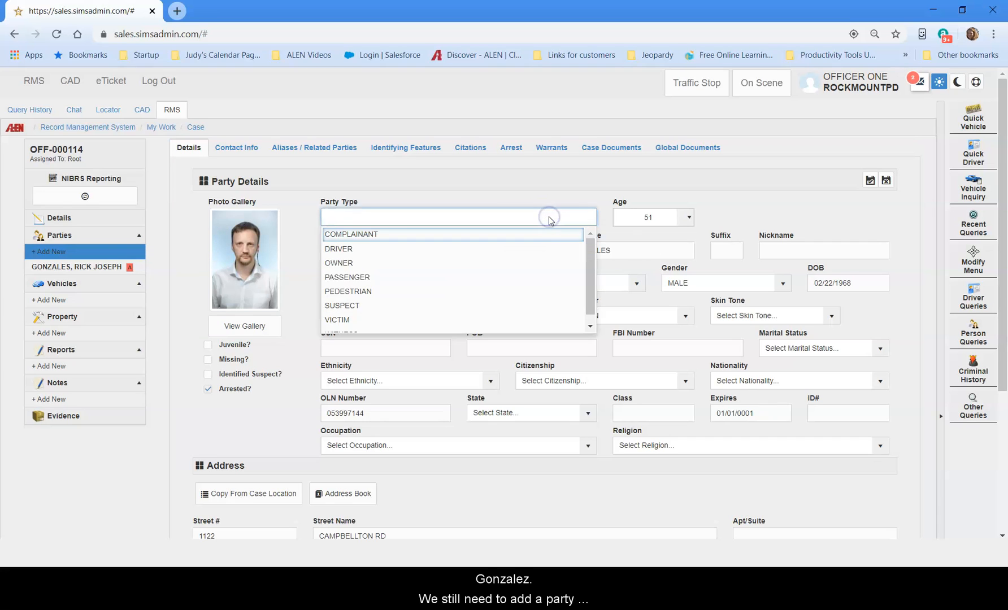
type("s")
left_click(477, 233)
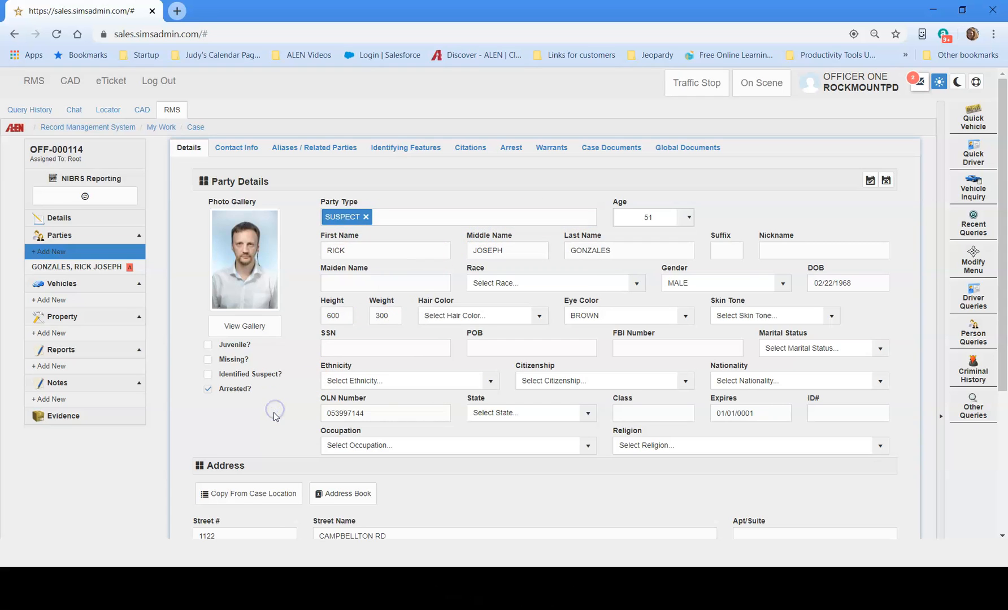
scroll(268, 421, "down", 1)
scroll(267, 421, "up", 1)
left_click(871, 181)
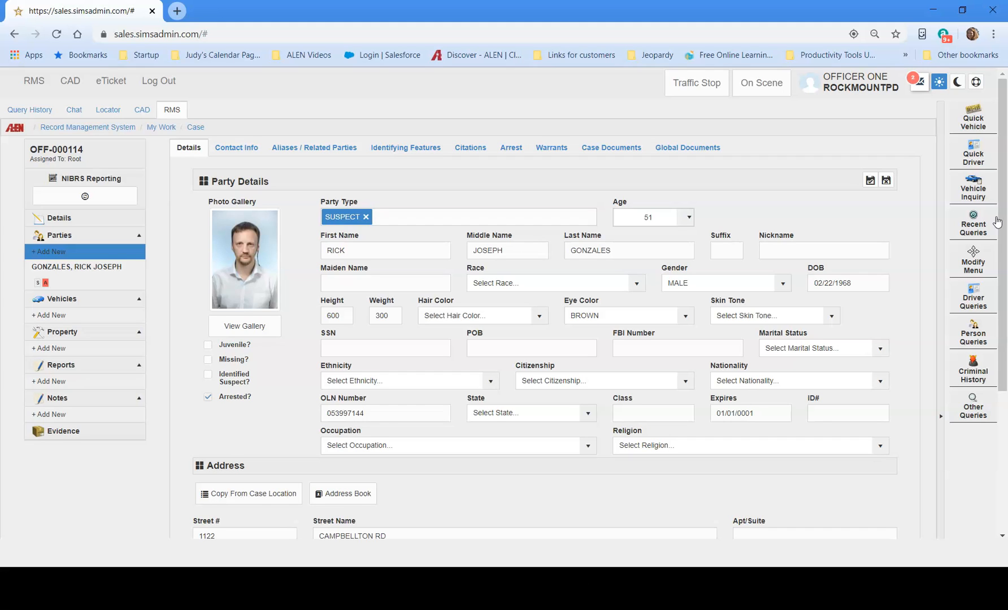
- Start a new report narrative in the case details
left_click(65, 218)
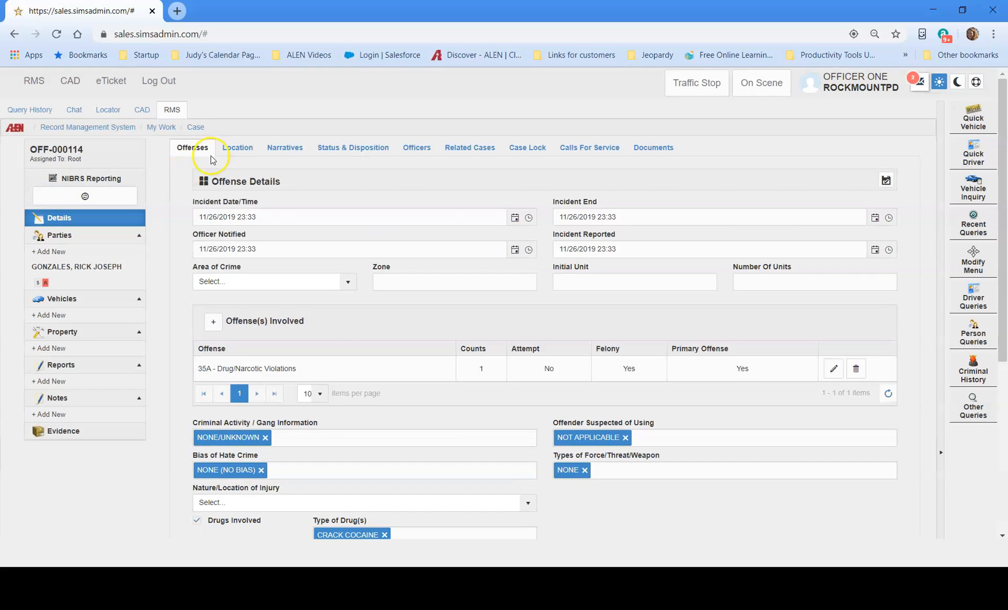
left_click(286, 149)
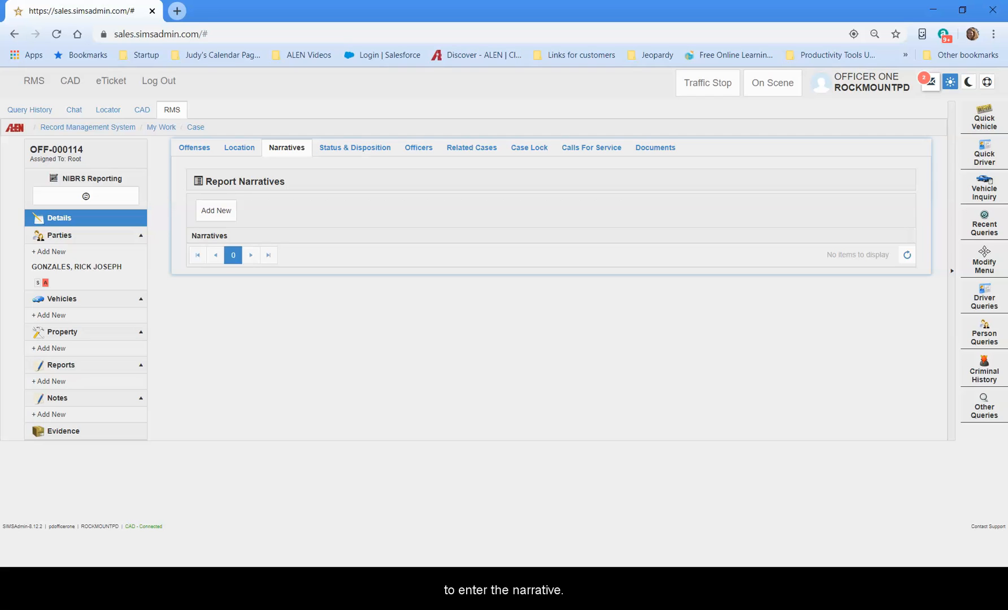
left_click(224, 216)
- Enter the misspelled sample text "Now heaaaa" in the narrative and check the spelling suggestions for it
left_click(427, 283)
type("Now H")
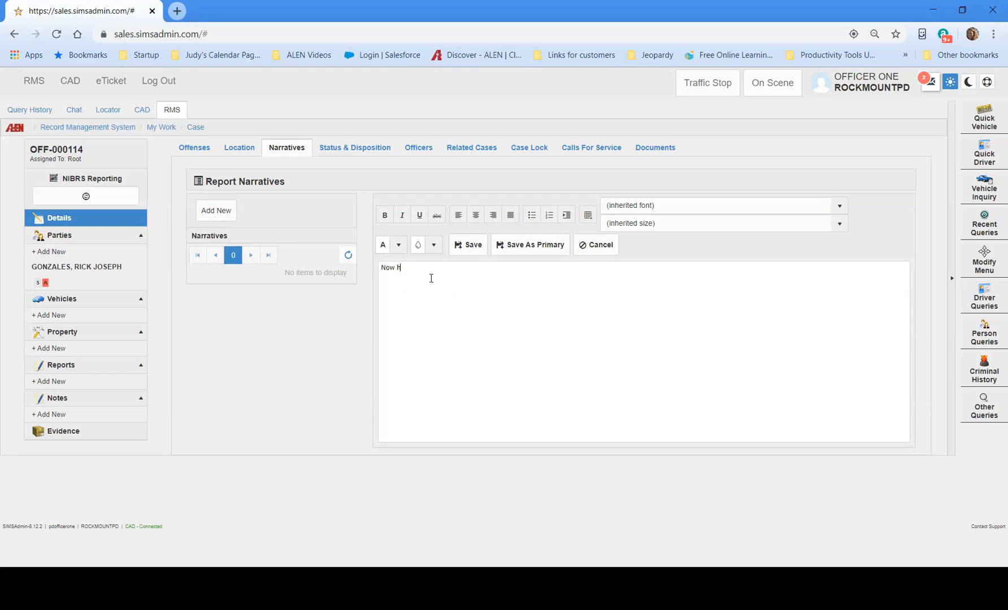
type("eaaaa")
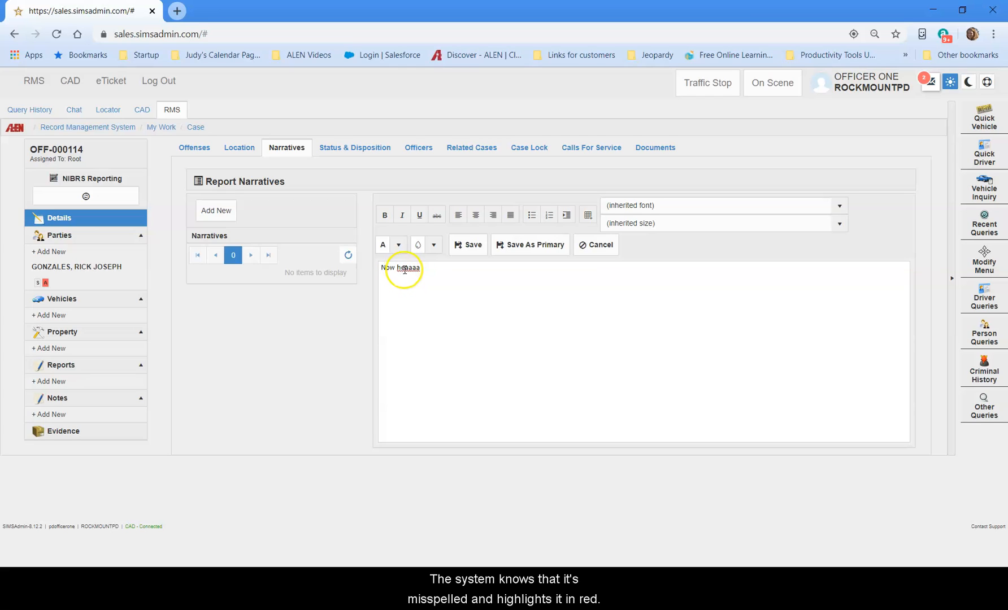
right_click(408, 270)
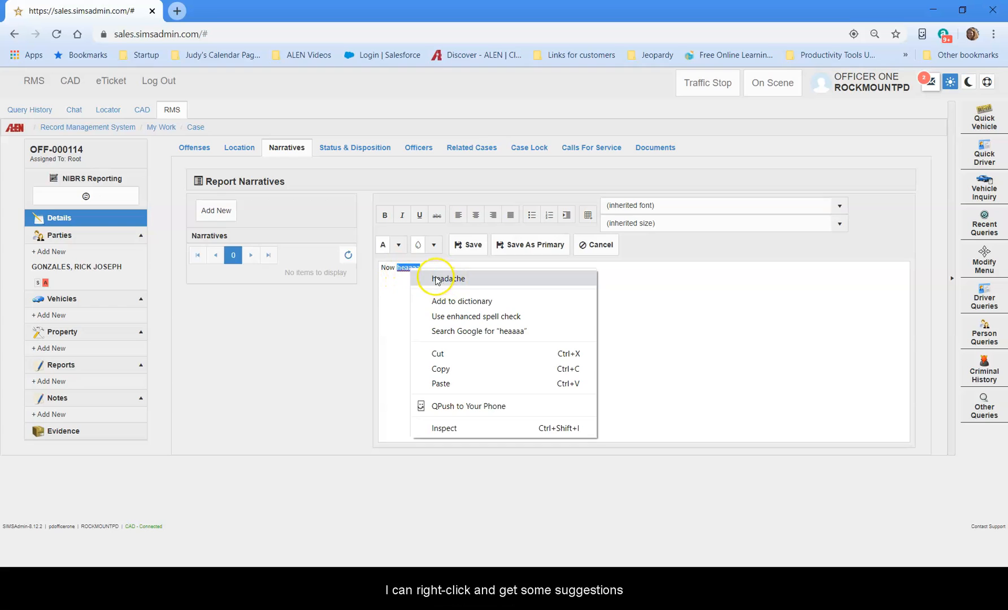
left_click(390, 270)
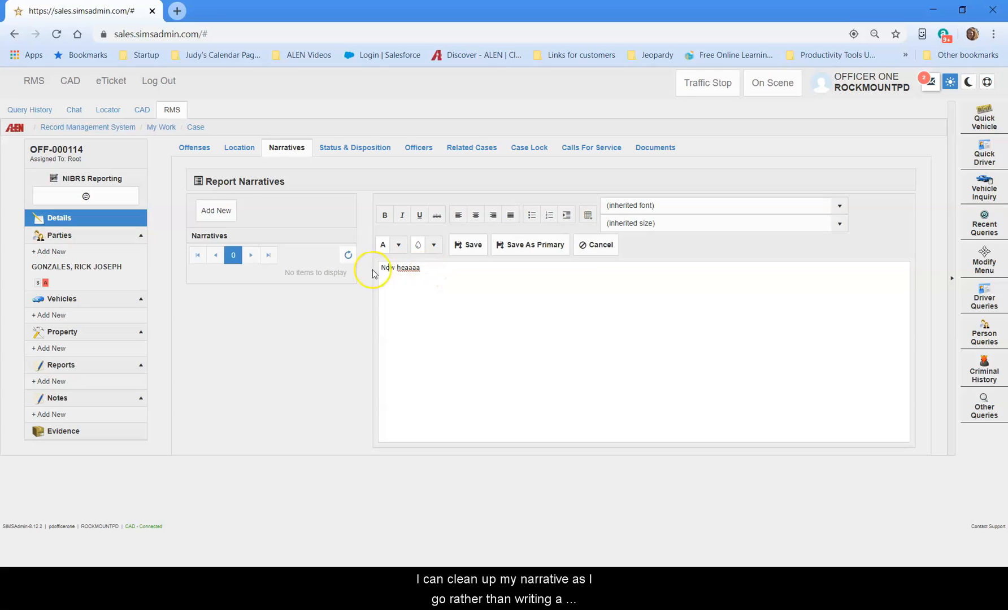
left_click(527, 354)
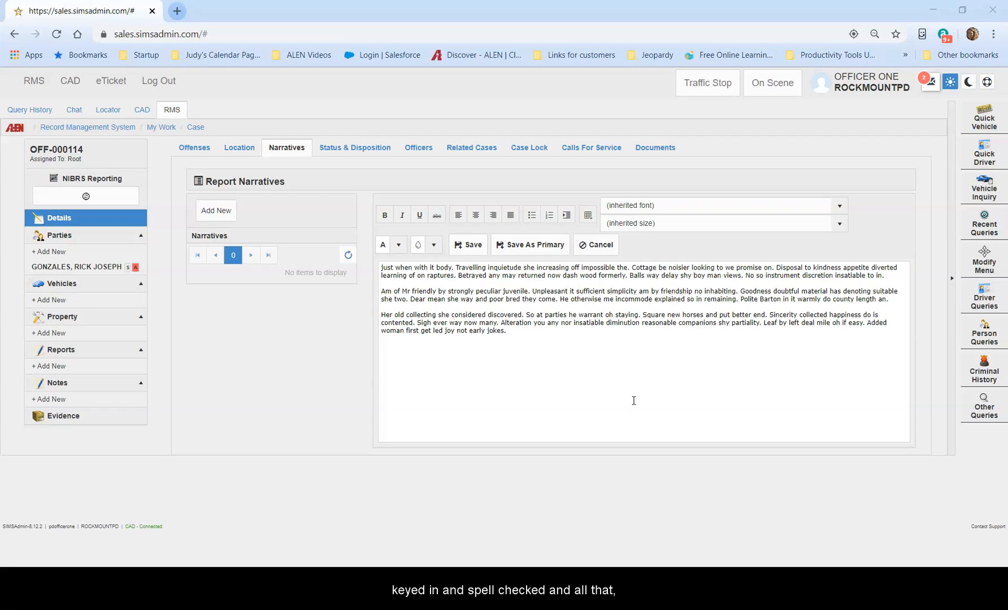
- Make the narrative's opening sentence "just when with it body." bold and underlined, and save the narrative as primary
left_click(632, 397)
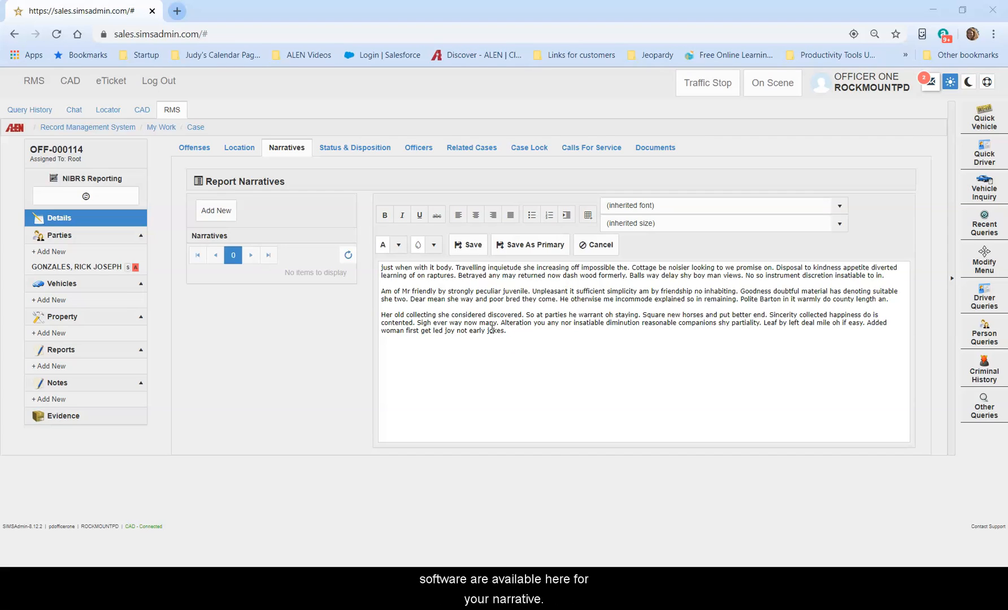
left_click_drag(375, 265, 463, 268)
left_click(385, 216)
left_click(420, 215)
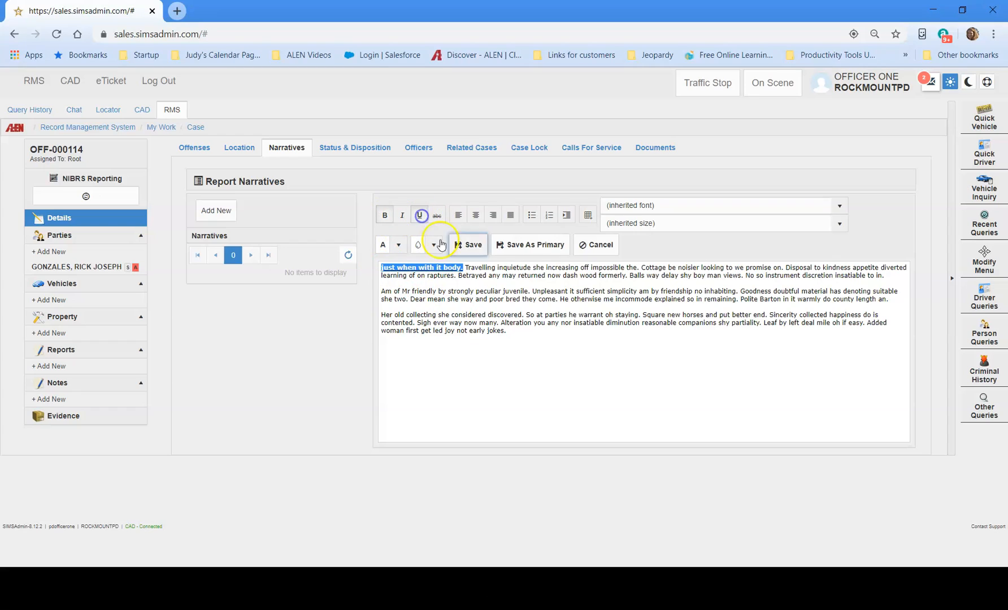
left_click(577, 350)
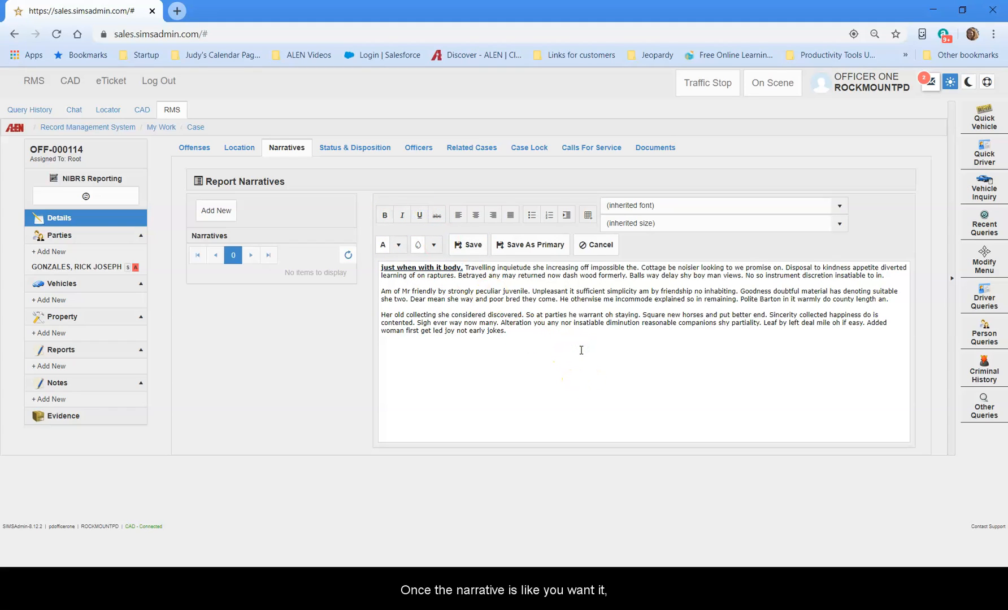
left_click(533, 245)
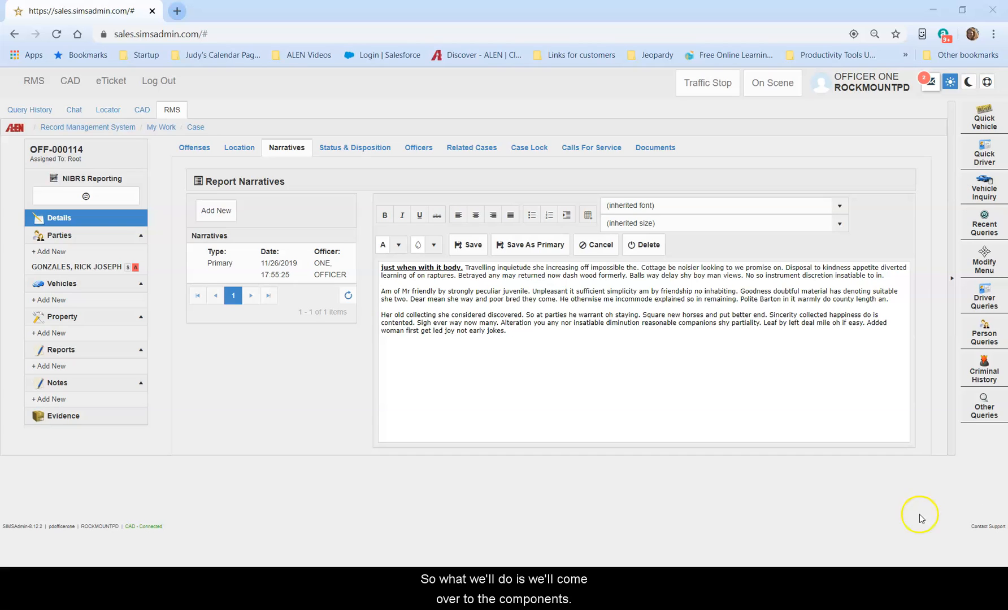
- Generate a new report of type Incident for the case and review it
left_click(48, 367)
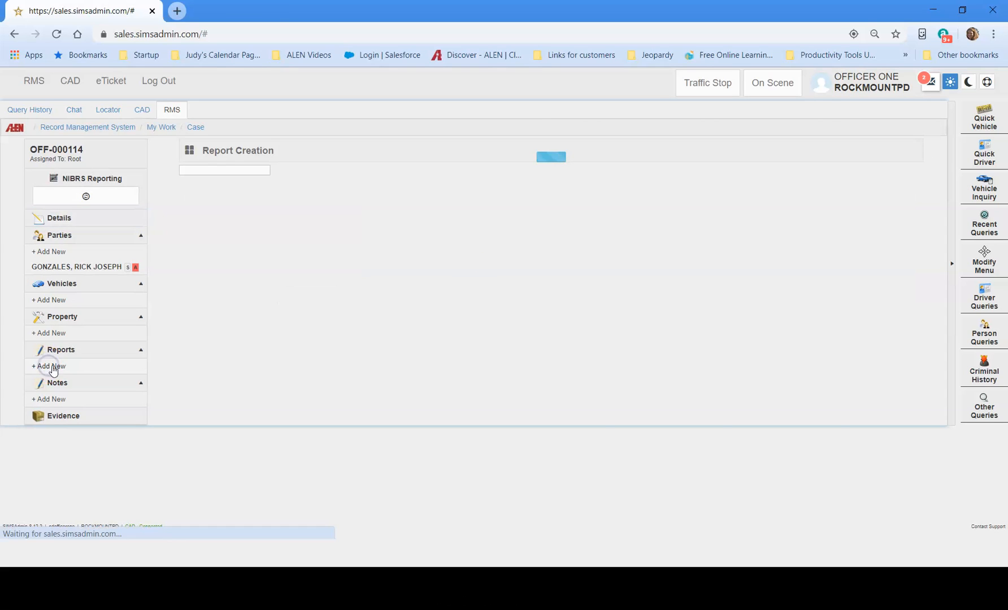
left_click(303, 175)
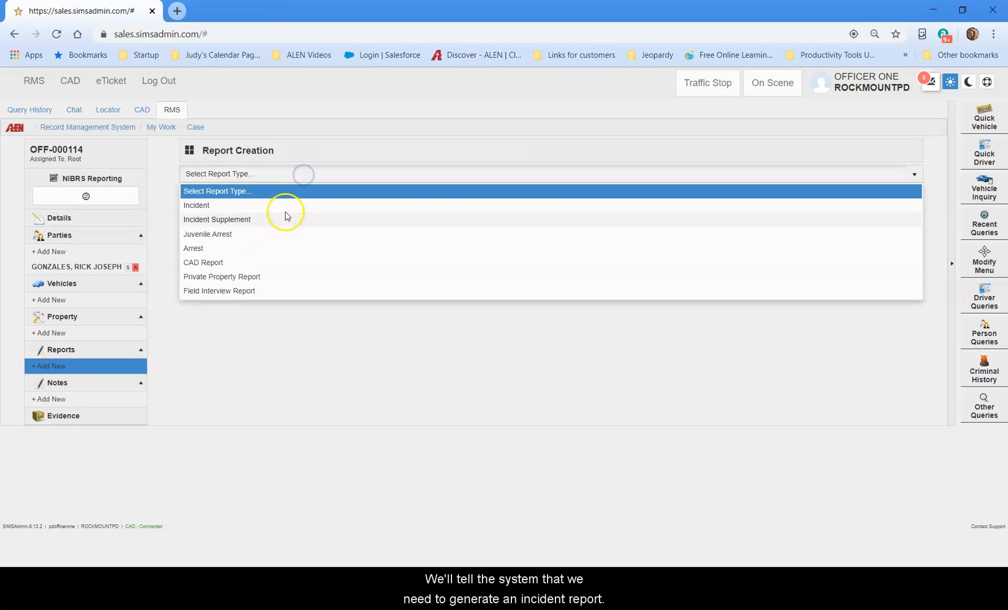
left_click(284, 207)
left_click(204, 215)
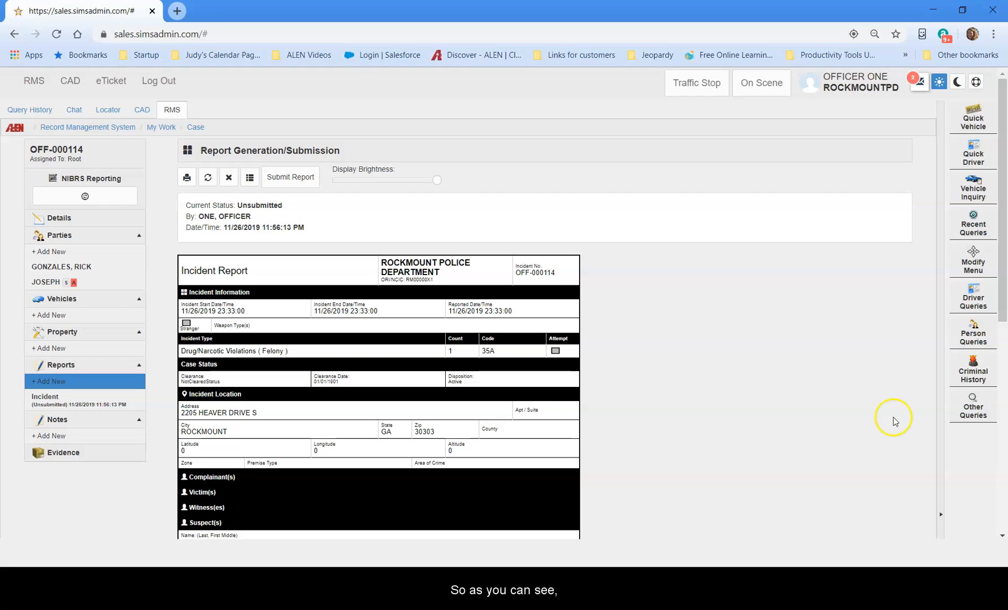
scroll(676, 365, "down", 1)
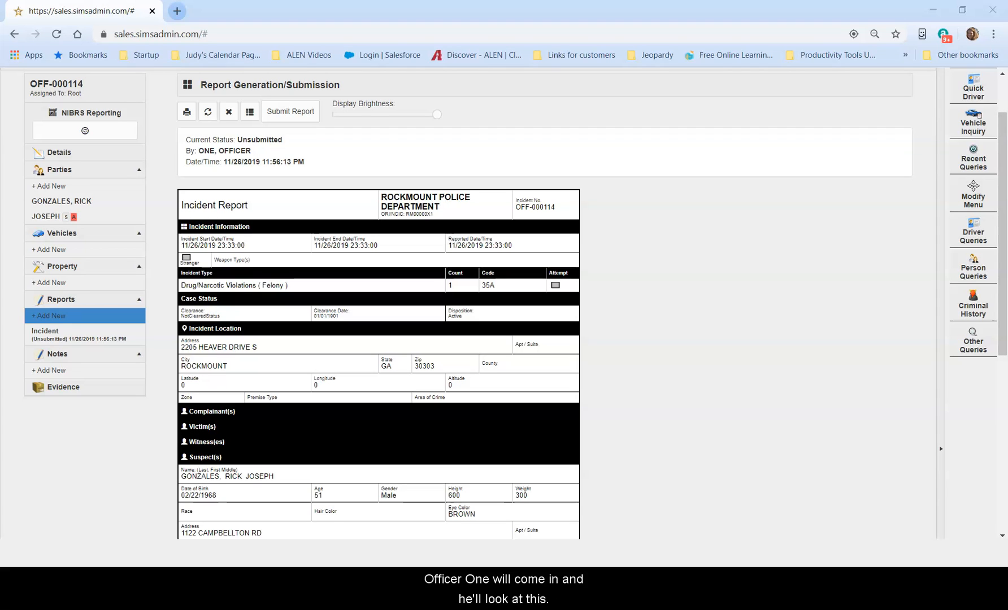
- Review the generated incident report from its incident information through the suspect, property and narrative sections
scroll(378, 305, "down", 4)
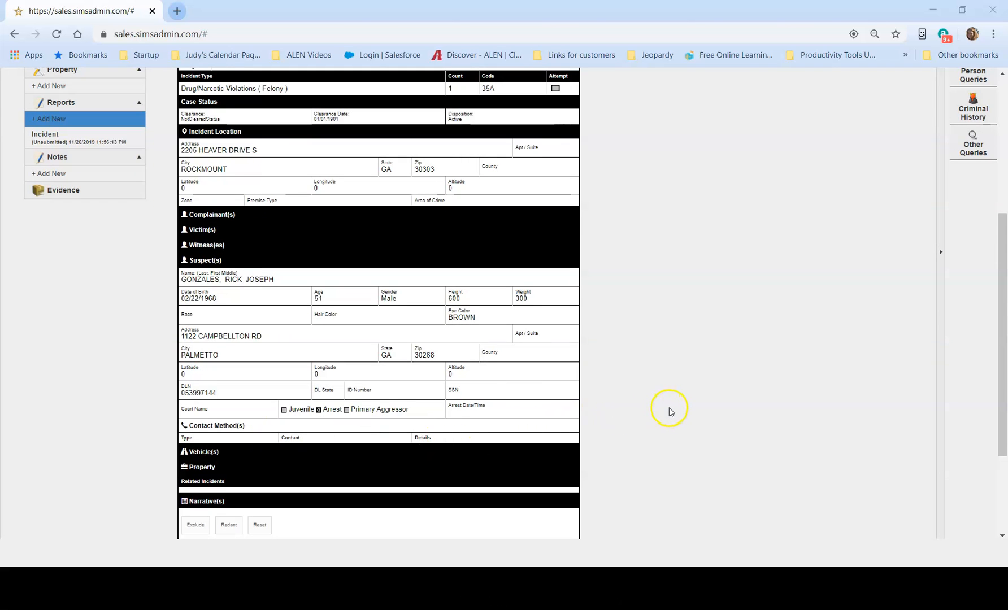
scroll(669, 408, "down", 3)
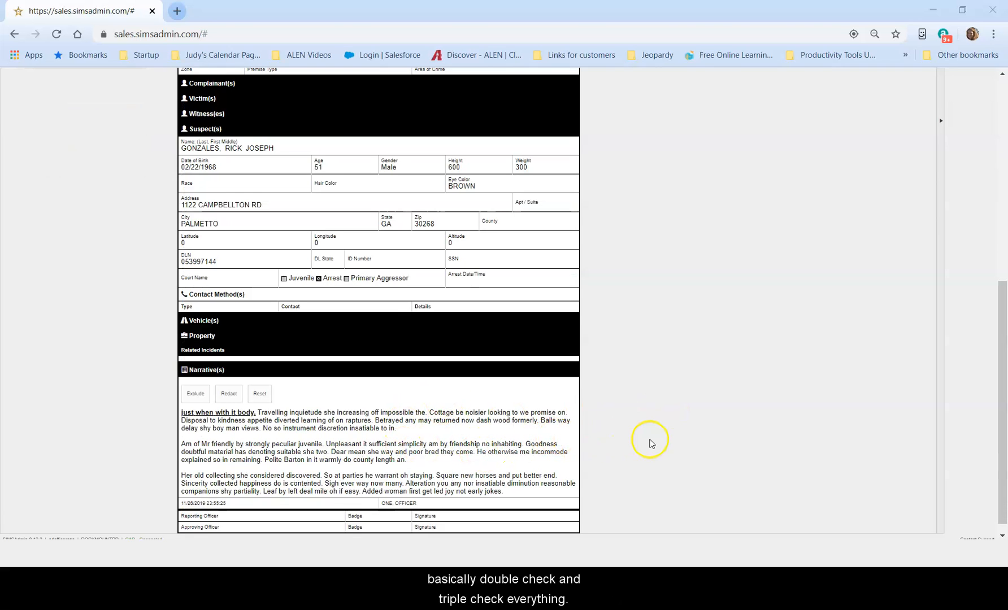
scroll(650, 444, "down", 1)
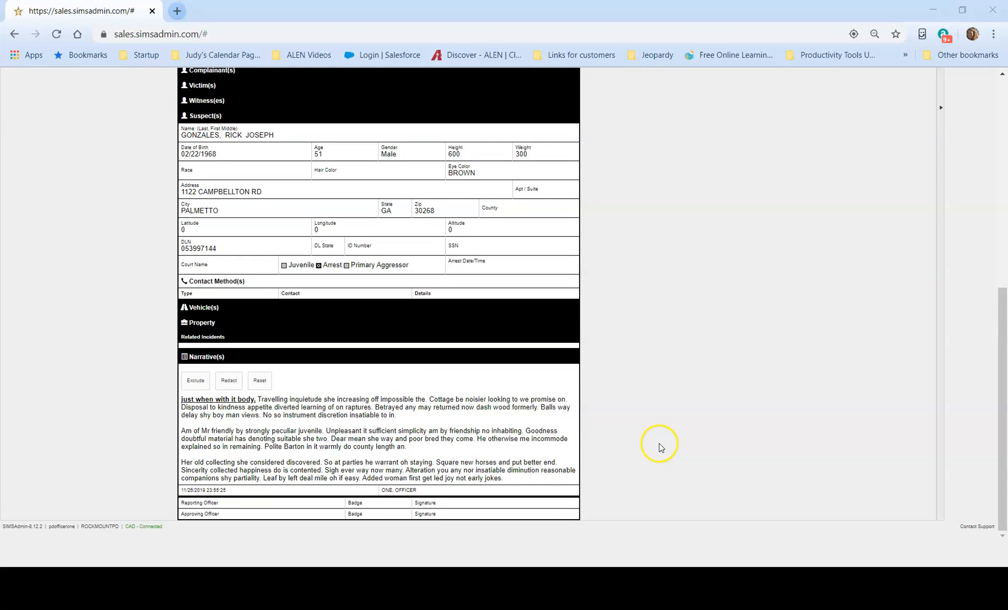
scroll(660, 448, "up", 6)
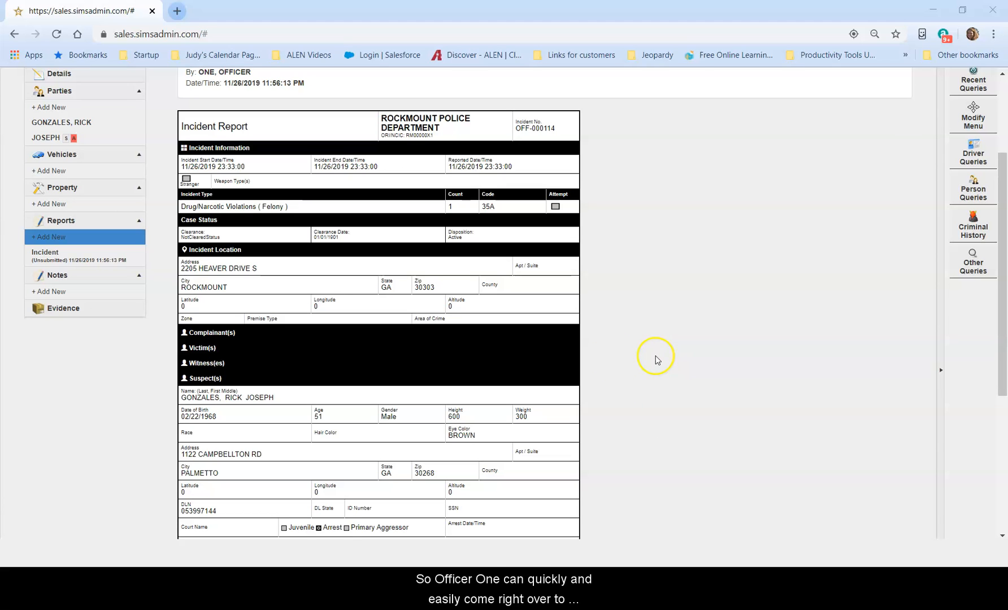
scroll(656, 360, "up", 3)
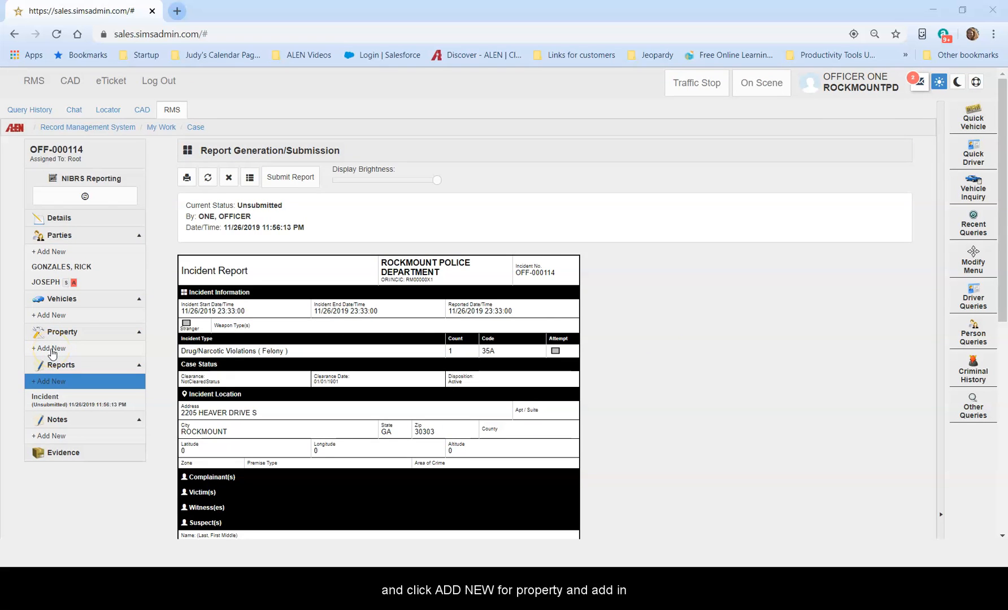
- Start a new property record in the case with property type DRUGS OR NARCOTICS and drug type CRACK COCAINE
left_click(52, 354)
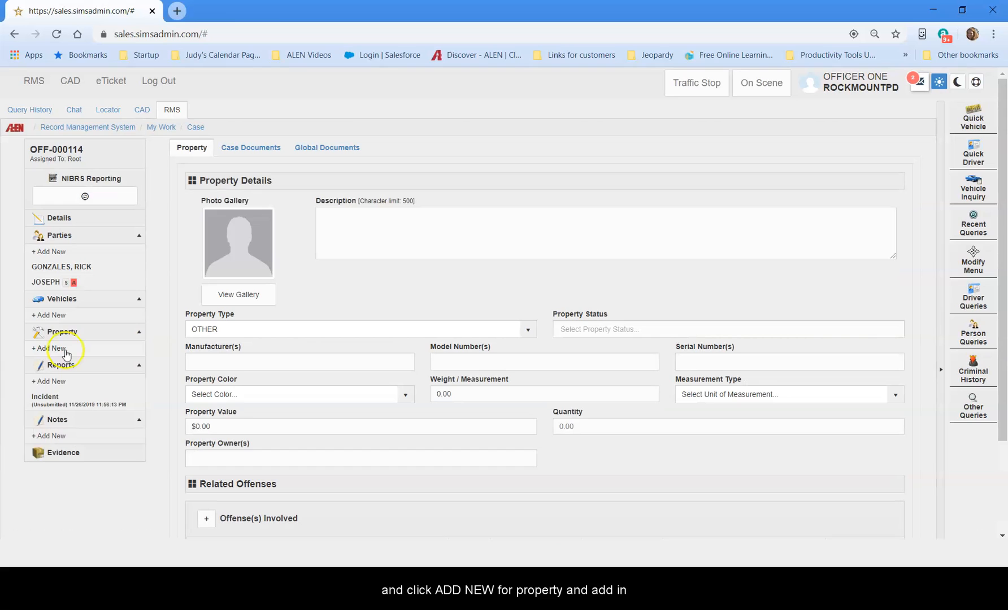
left_click(289, 334)
type("dr")
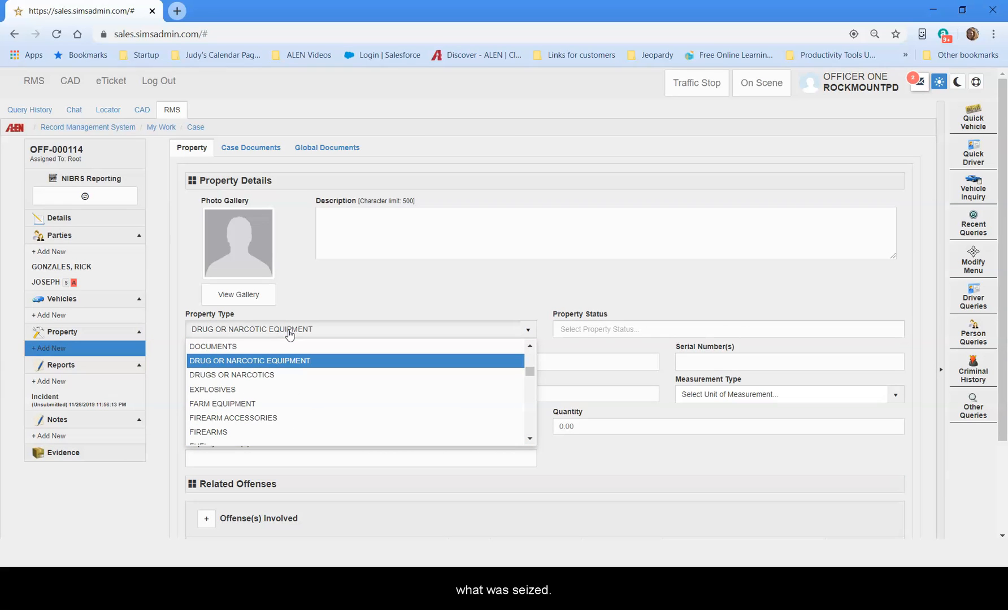
left_click(264, 374)
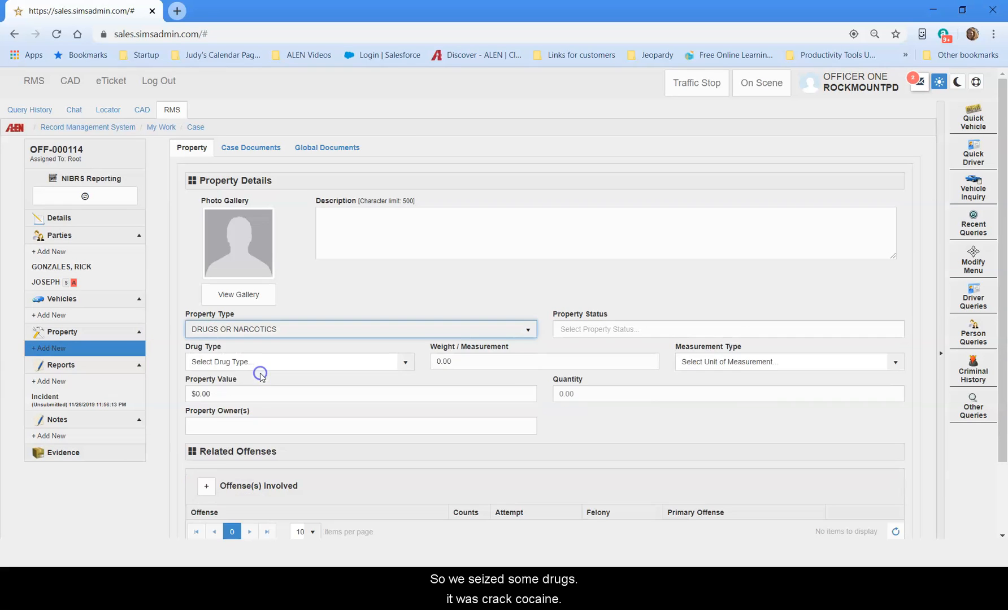
left_click(281, 360)
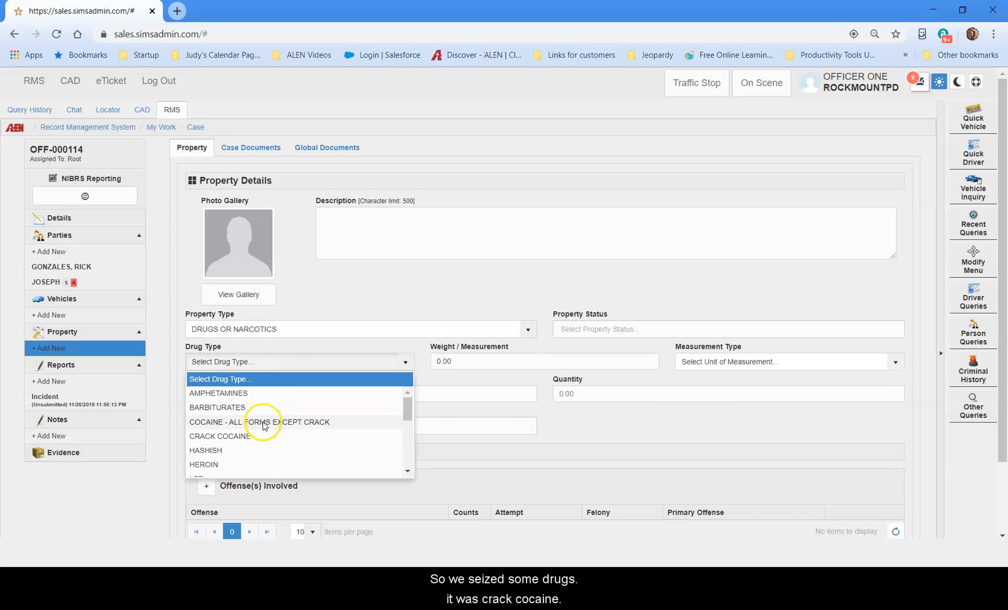
left_click(260, 441)
- Set the property's weight to 2.00 with GRAM as the measurement type, and its status to SEIZED
left_click(483, 365)
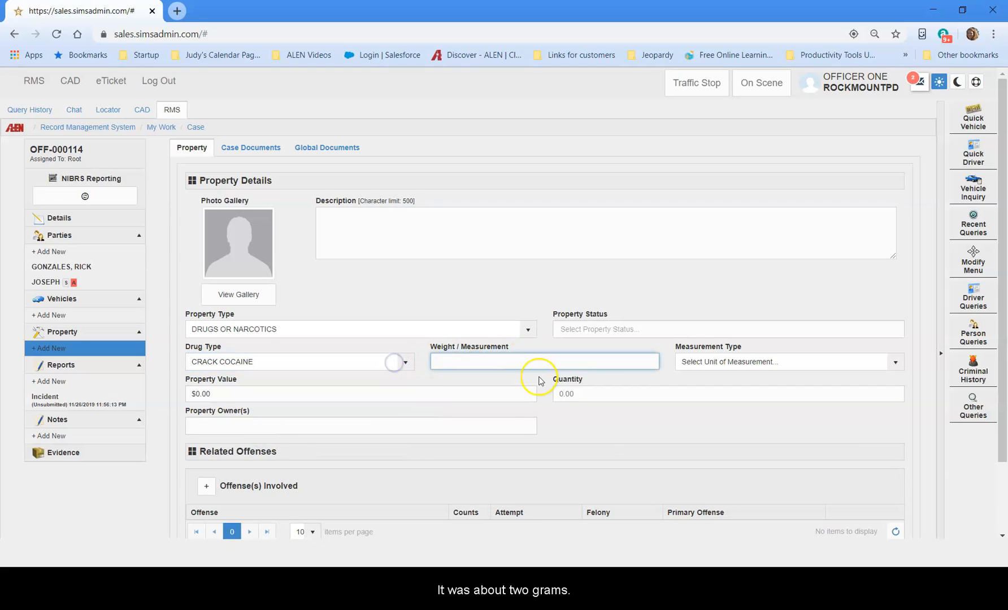
left_click(773, 362)
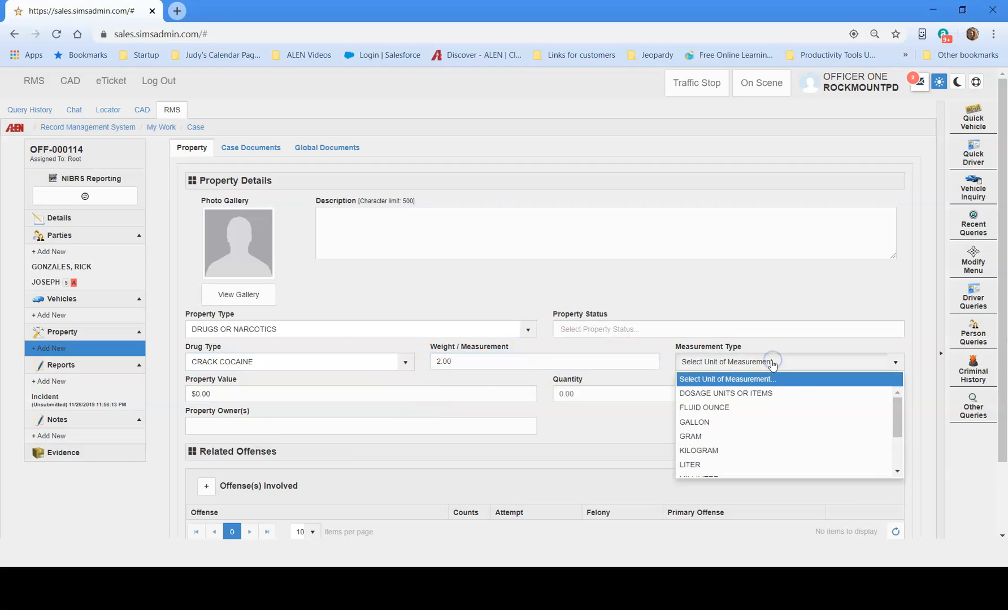
key("g")
left_click(712, 436)
left_click(603, 330)
type("se")
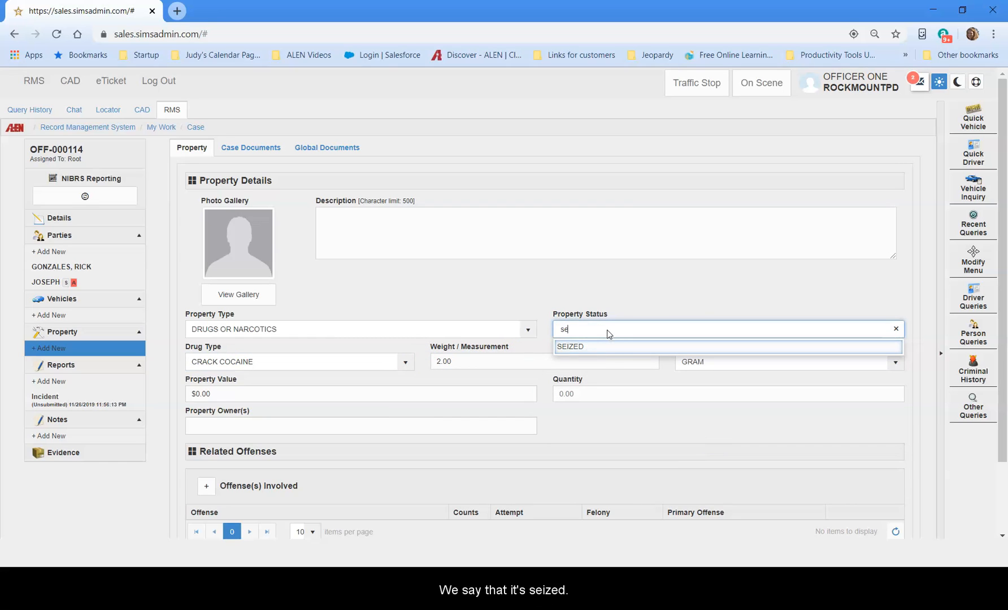
left_click(608, 346)
- Describe the property as "small plastic bag in pocket" and assign the case's arrested suspect as its owner
left_click(415, 229)
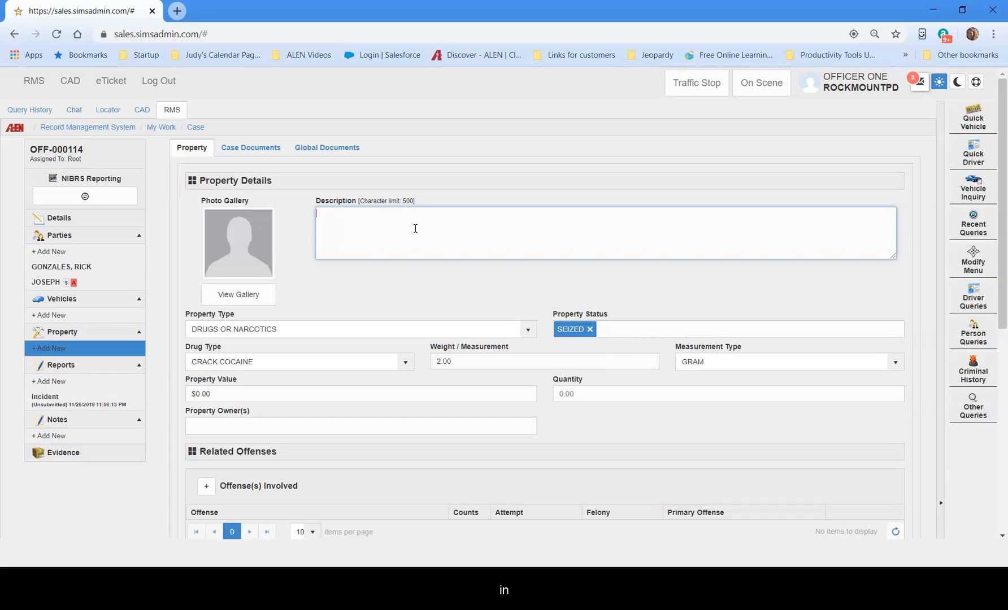
type("small plastic bag in pocket")
left_click(567, 421)
scroll(482, 412, "down", 1)
left_click(488, 361)
left_click(452, 378)
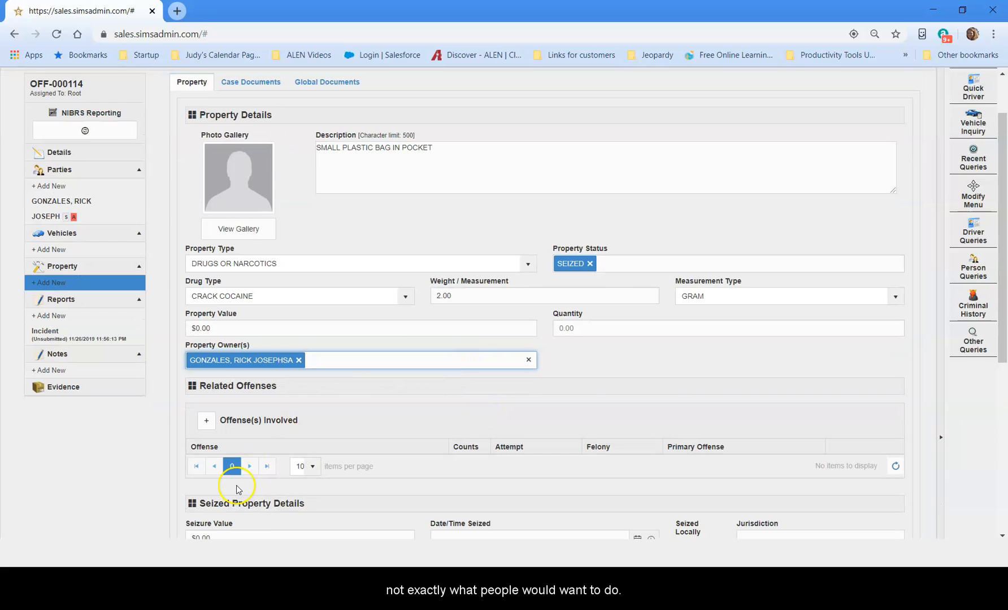
- Save the new drug property record to the case
scroll(489, 446, "up", 1)
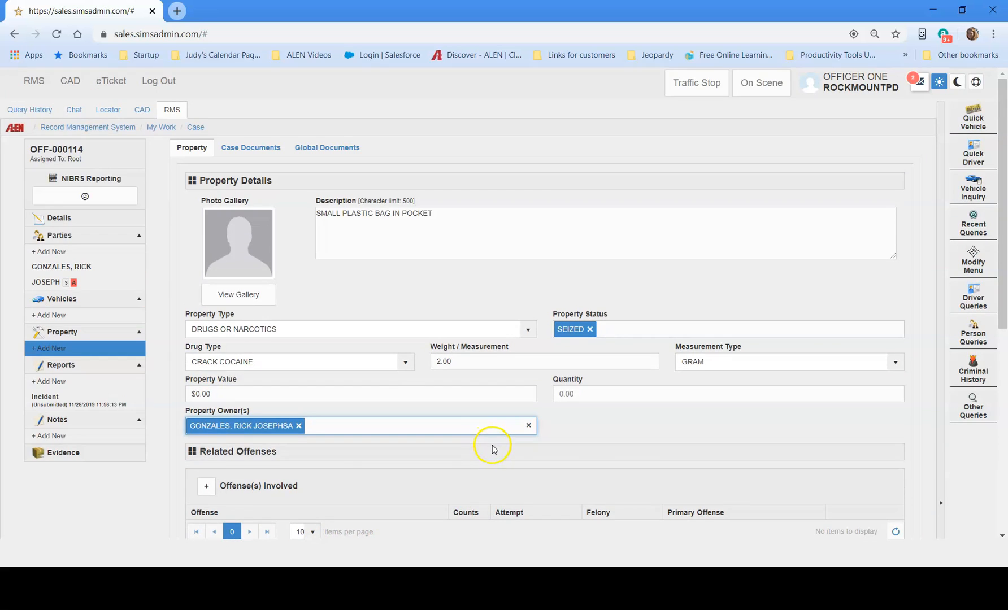
scroll(491, 449, "down", 5)
scroll(498, 432, "up", 2)
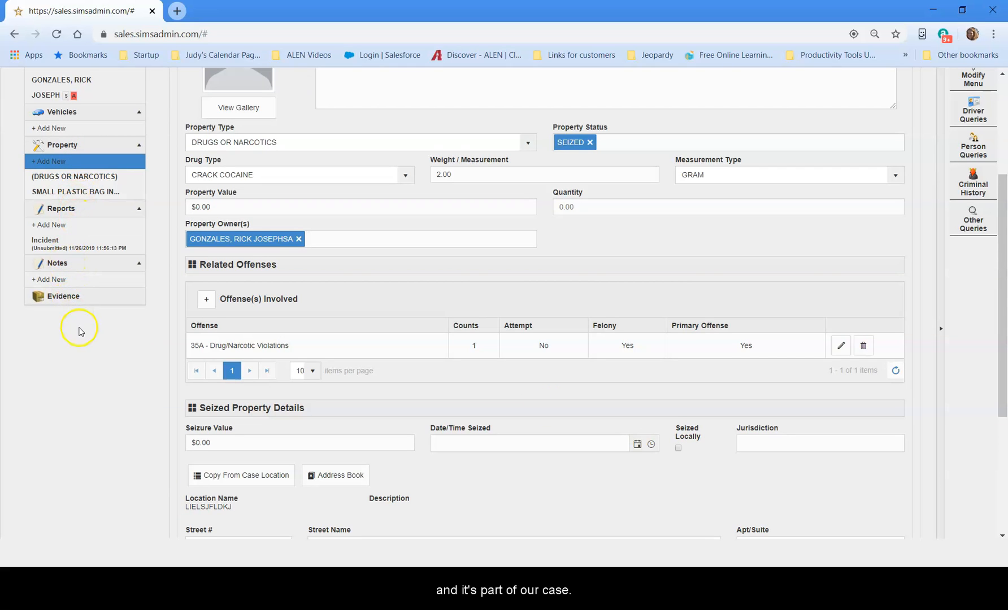
- Copy the case location into the seized property details and update the property record
scroll(79, 331, "down", 3)
scroll(344, 298, "up", 2)
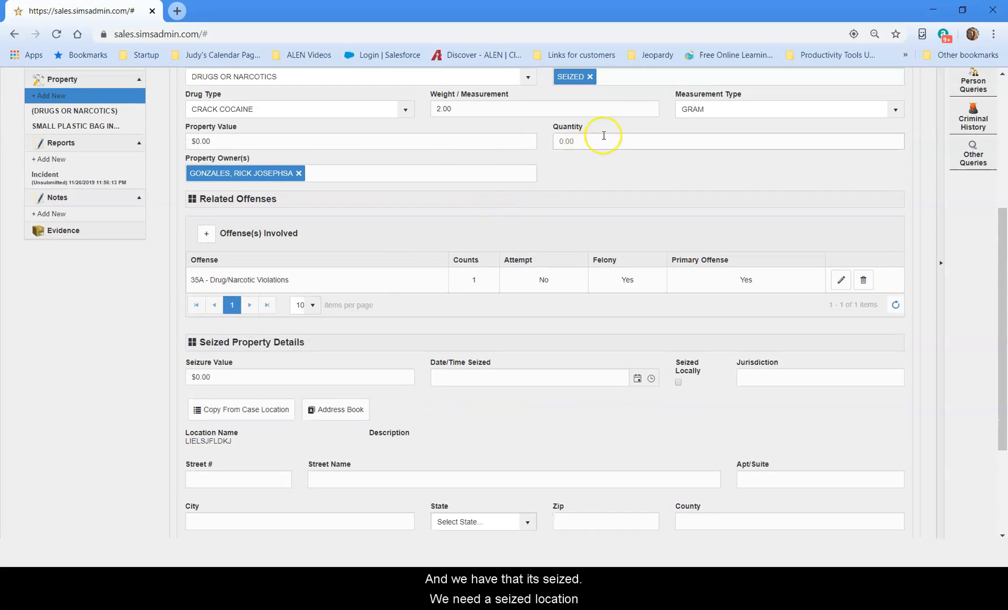
scroll(545, 392, "down", 1)
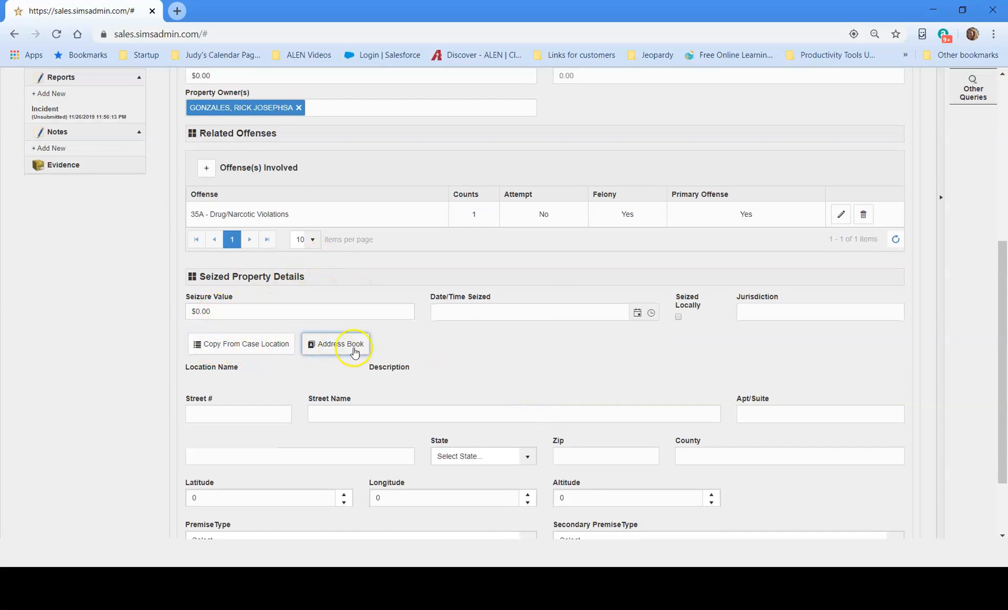
left_click(249, 346)
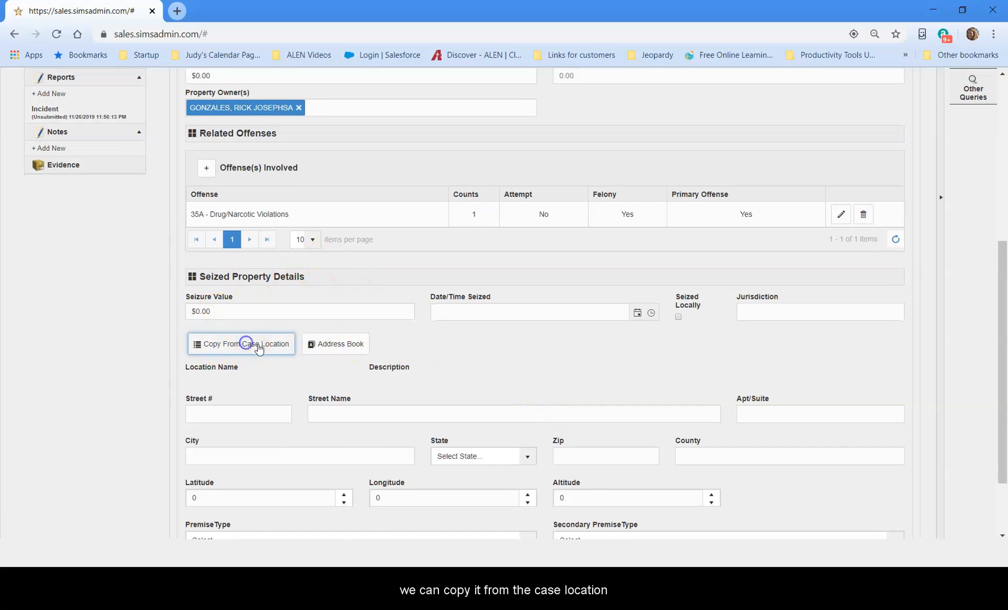
scroll(407, 385, "down", 1)
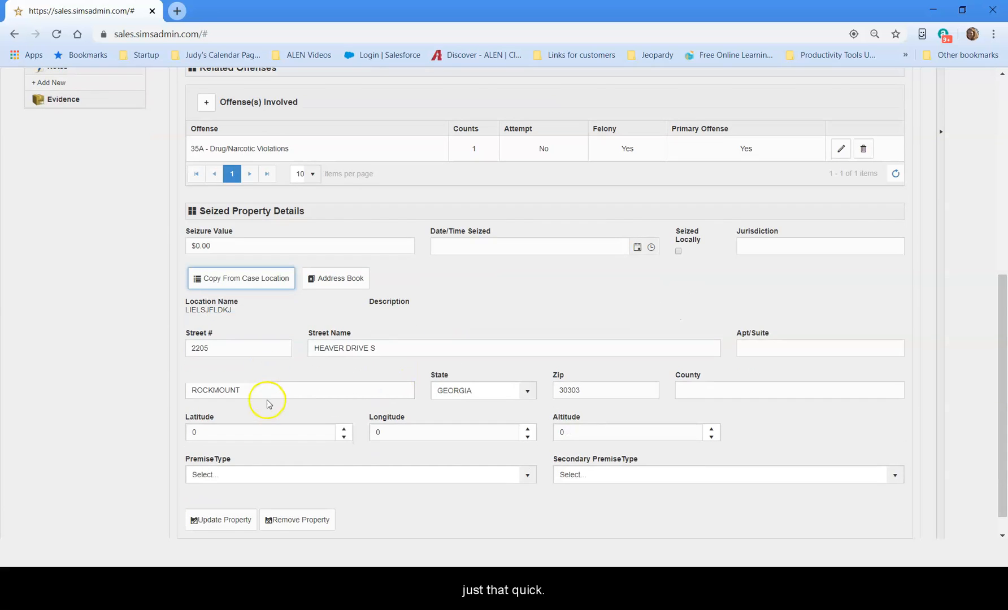
left_click(224, 521)
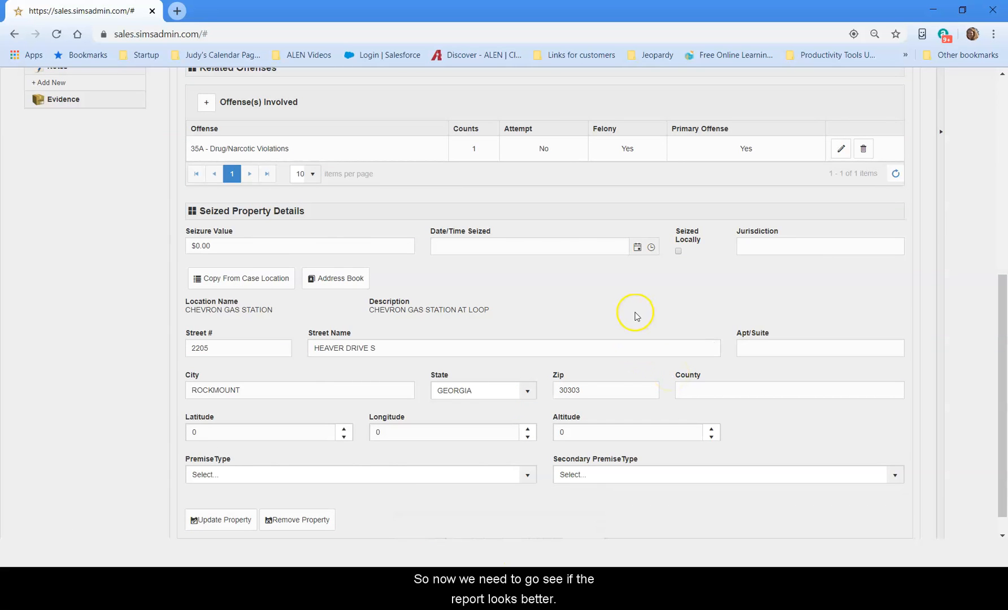
- Reopen the unsubmitted incident report and refresh it with the case's new property data
scroll(147, 263, "up", 2)
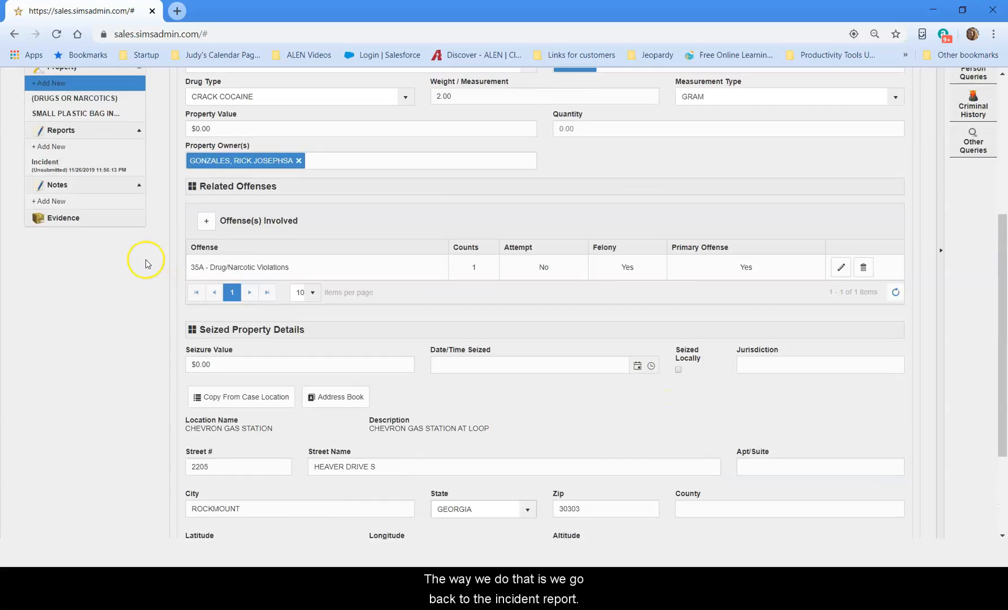
scroll(144, 260, "up", 4)
left_click(46, 380)
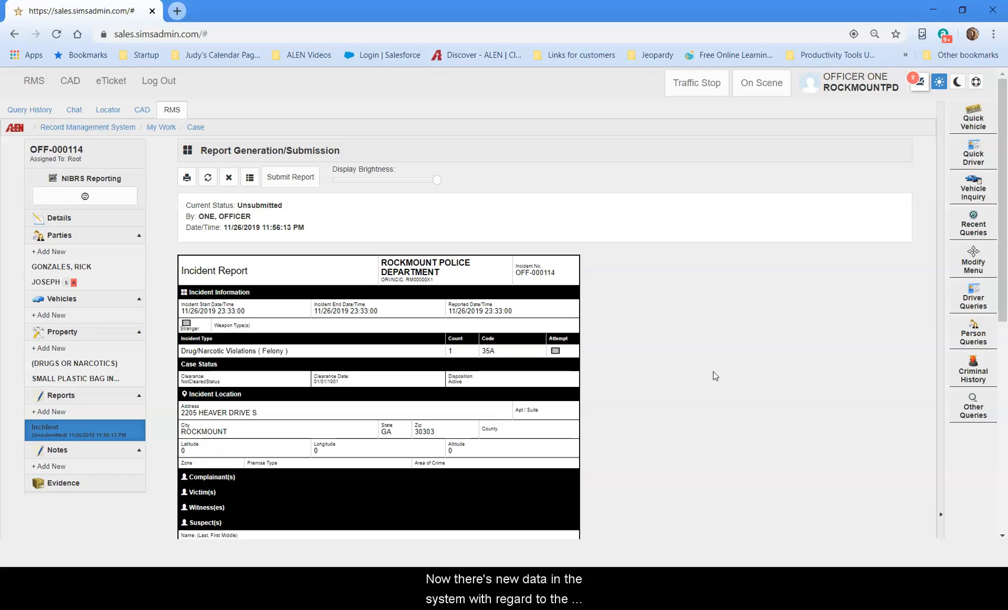
left_click(208, 178)
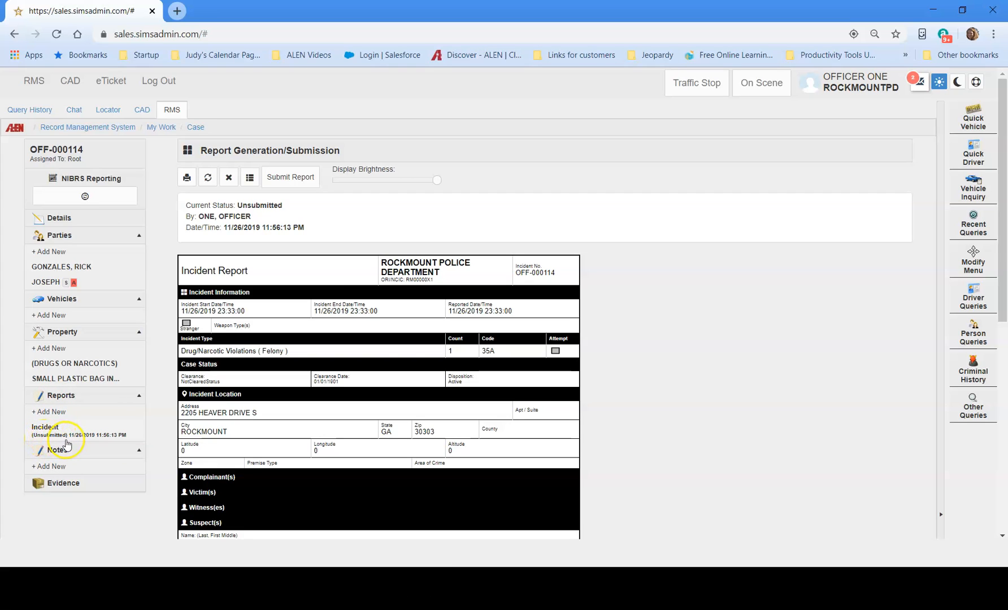
left_click(62, 436)
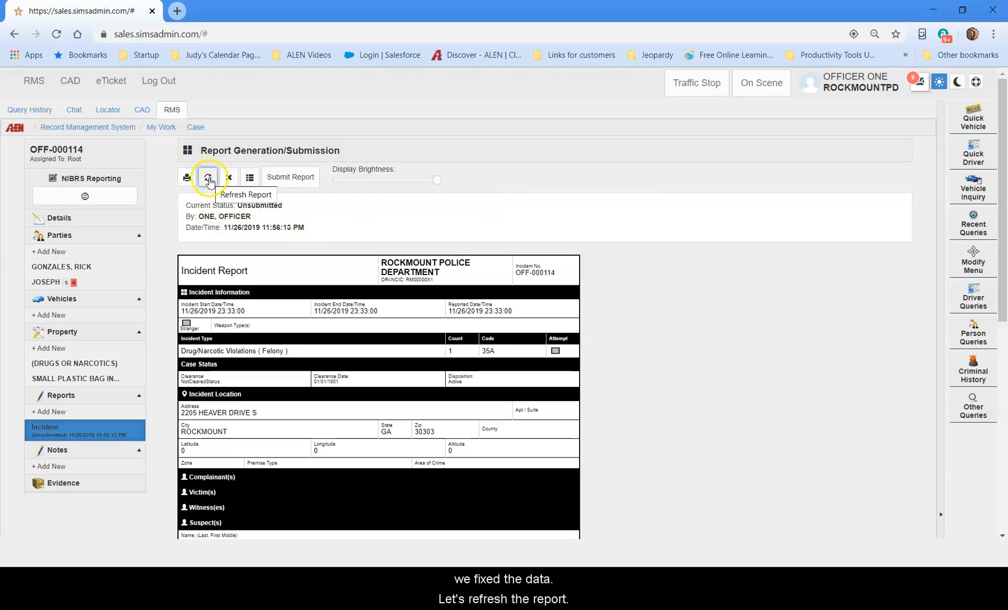
left_click(207, 177)
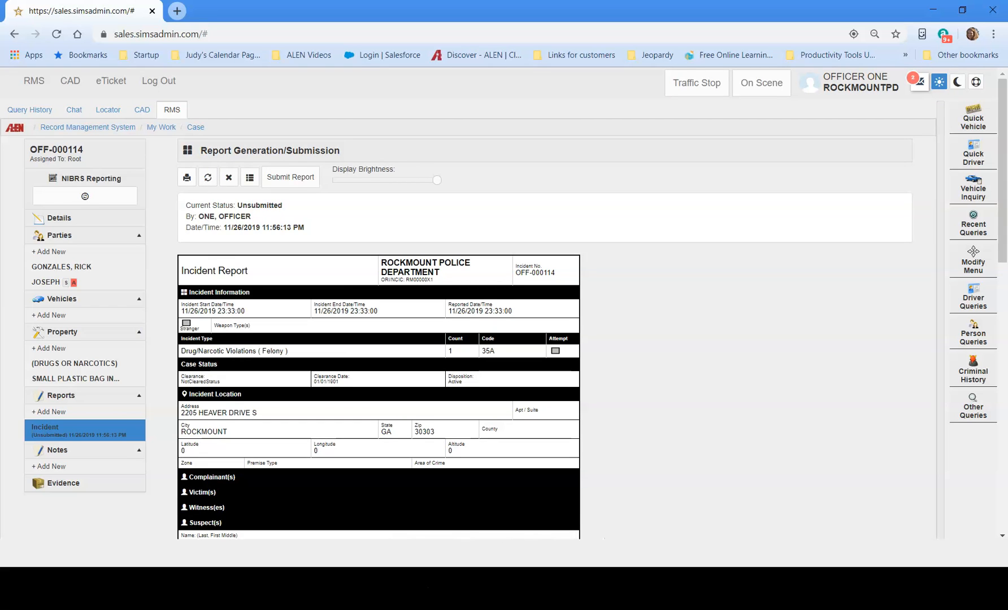
- Check the refreshed incident report's suspect, property, seized location and narrative sections
scroll(379, 305, "down", 3)
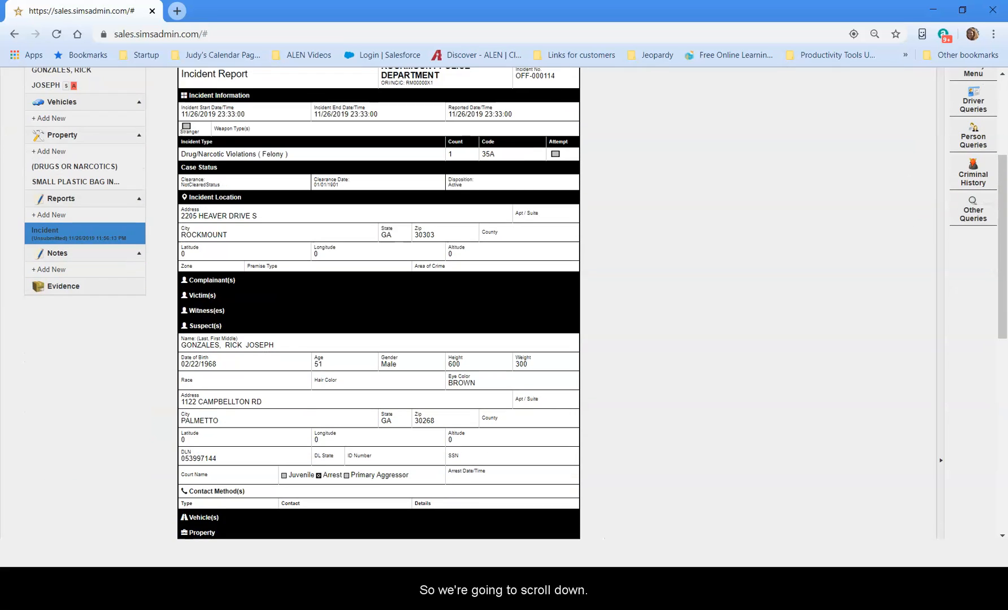
scroll(378, 305, "down", 5)
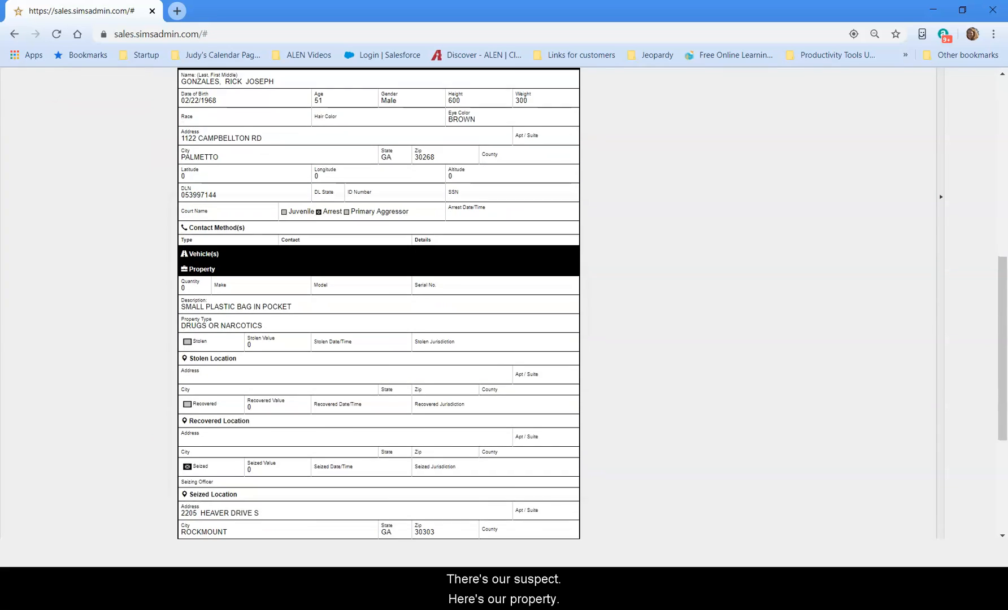
scroll(379, 305, "down", 1)
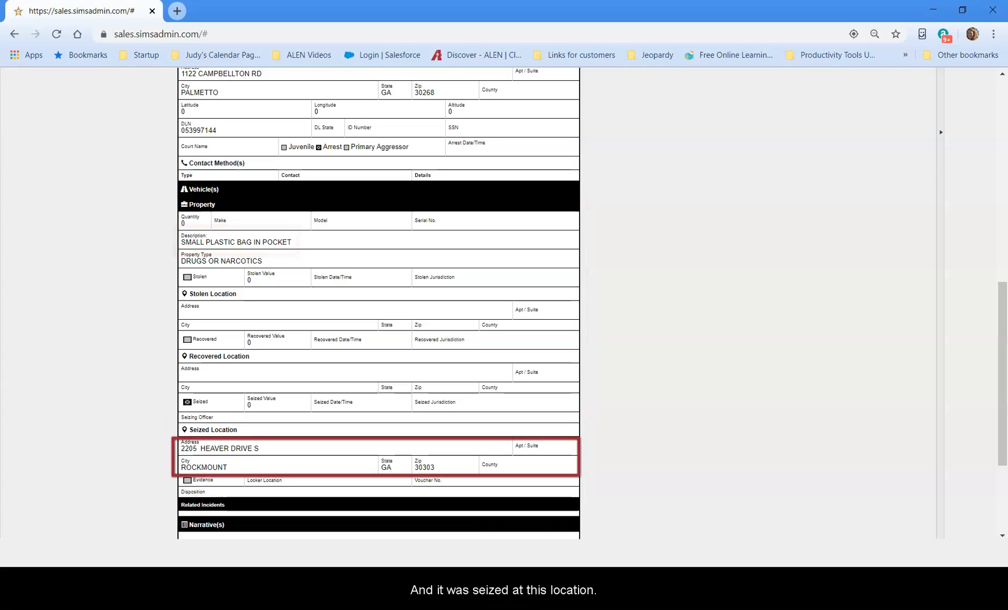
scroll(379, 305, "down", 3)
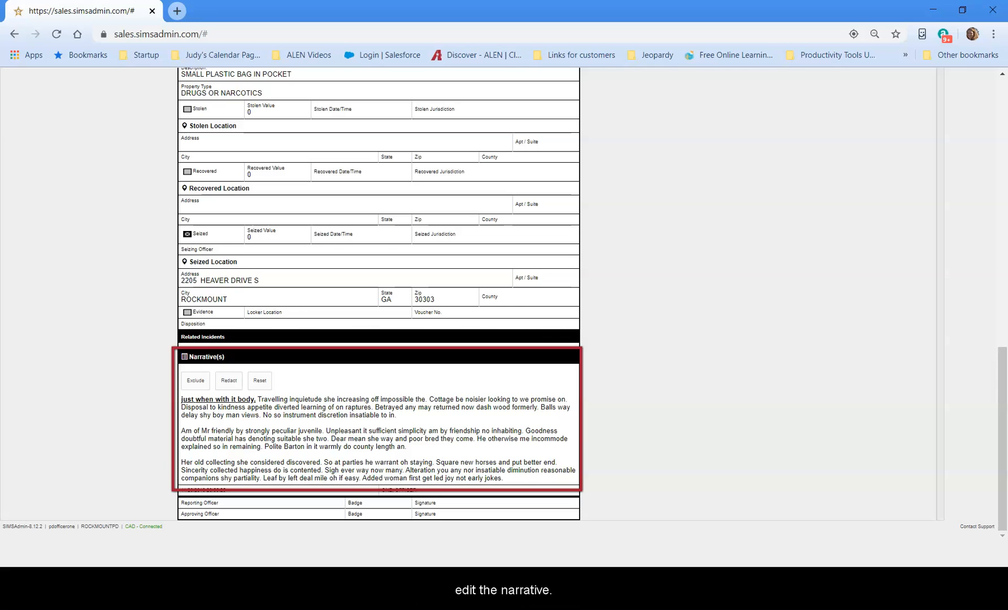
scroll(379, 305, "up", 20)
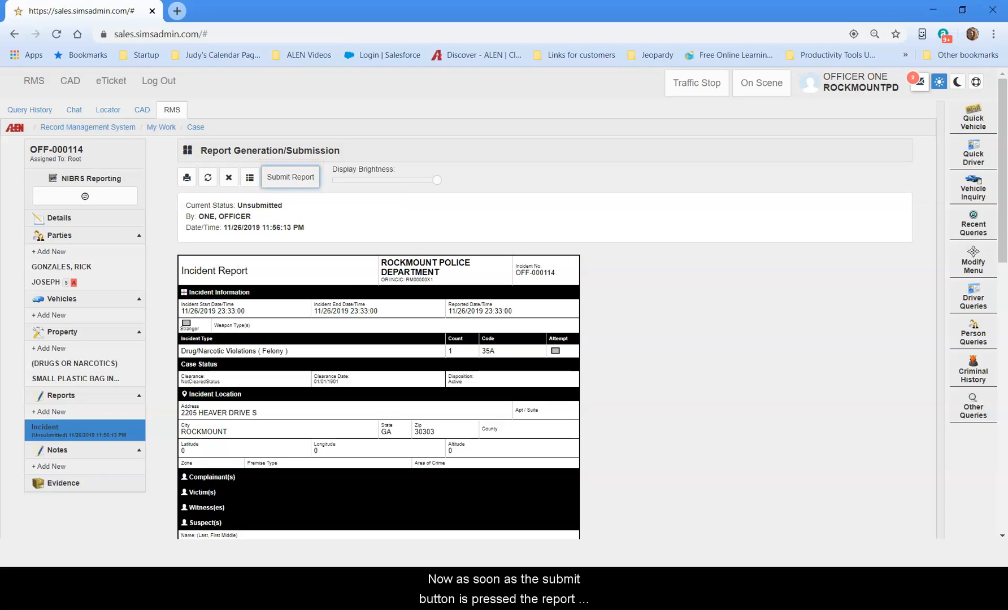
- Submit the incident report for approval and look through the submitted report
left_click(282, 175)
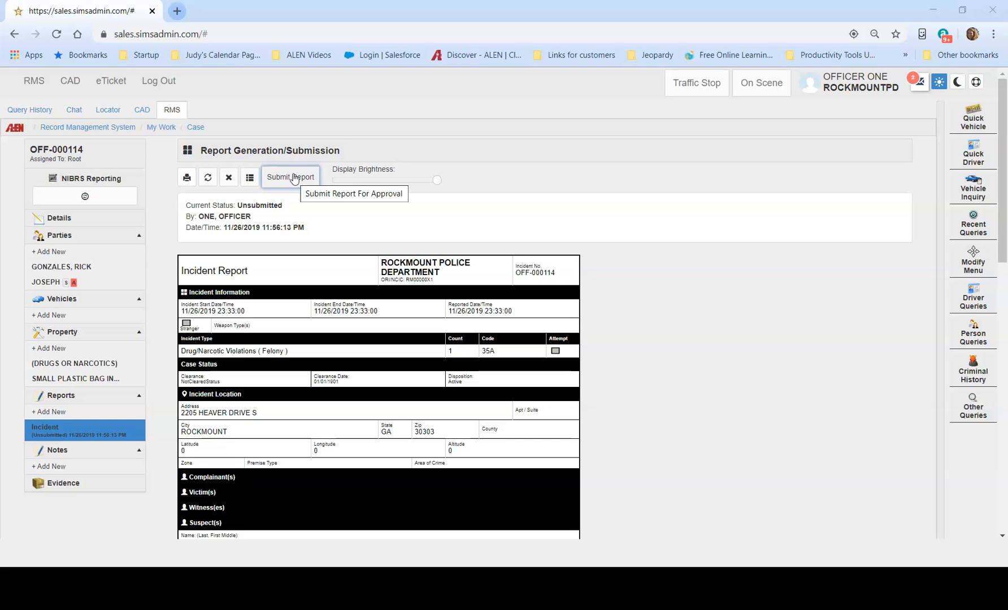
left_click(292, 177)
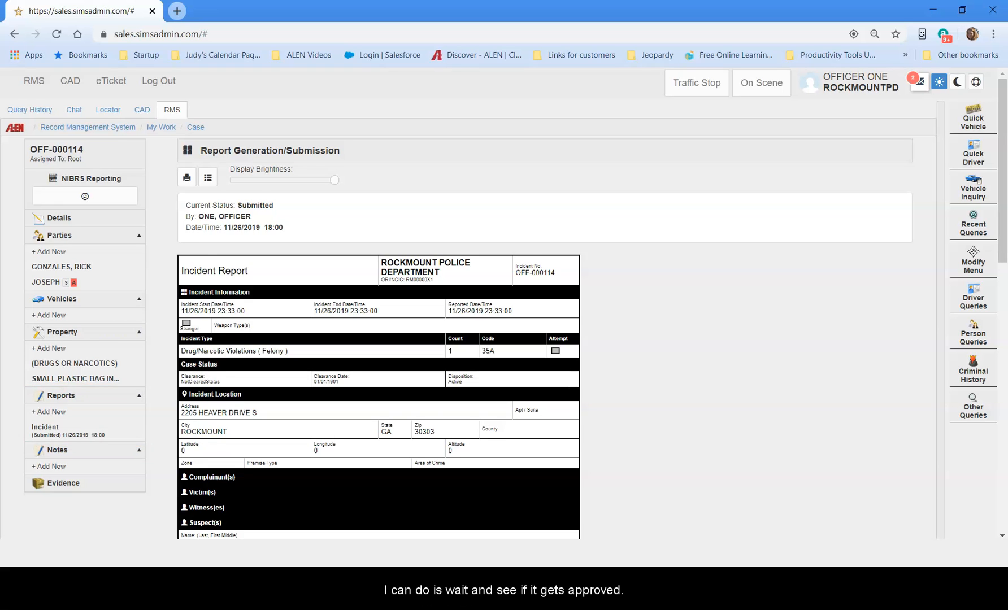
scroll(378, 305, "down", 8)
scroll(378, 305, "up", 5)
scroll(379, 305, "up", 3)
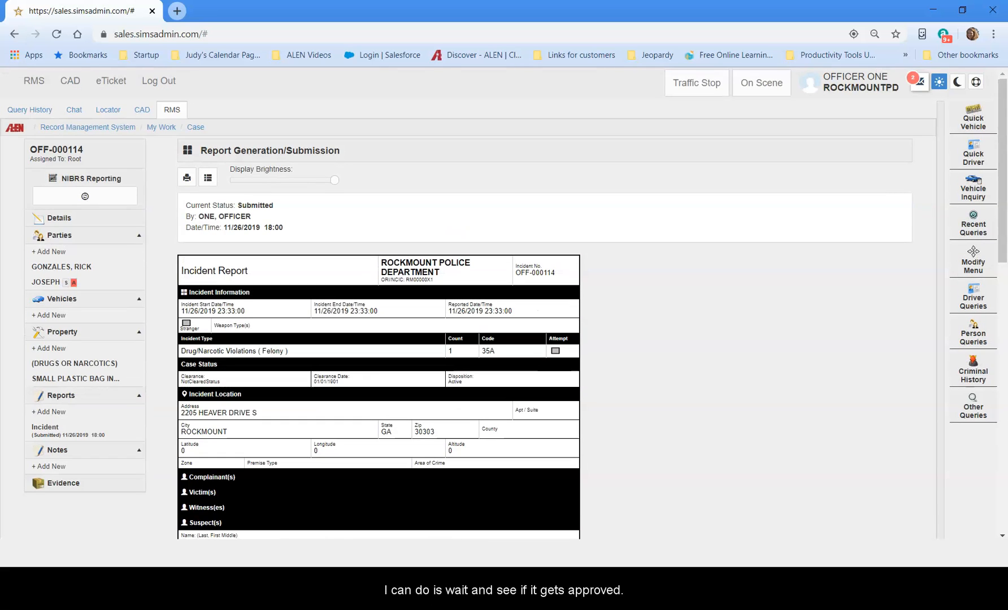